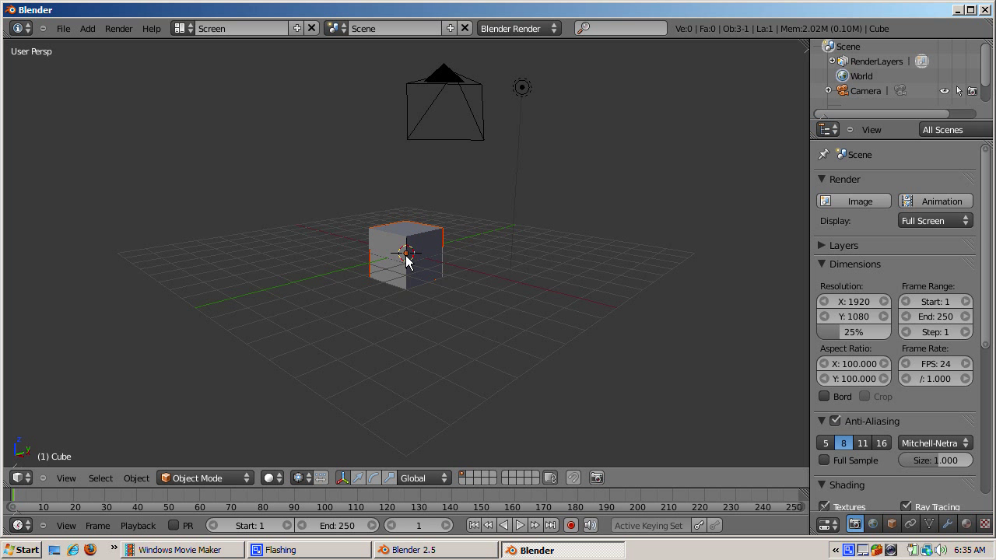
Step: Delete the default cube, leaving only the camera and lamp, and briefly open the command search
key(x)
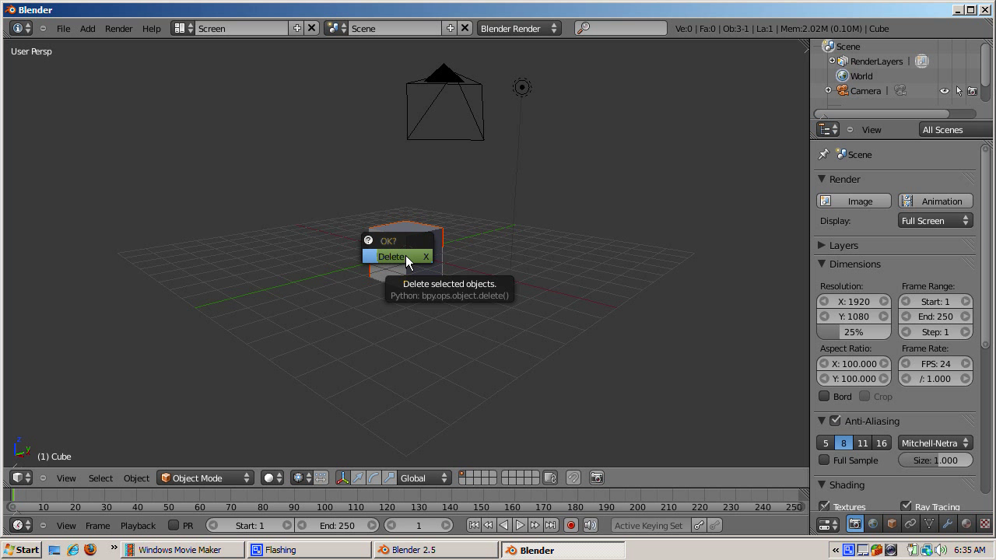
click(405, 257)
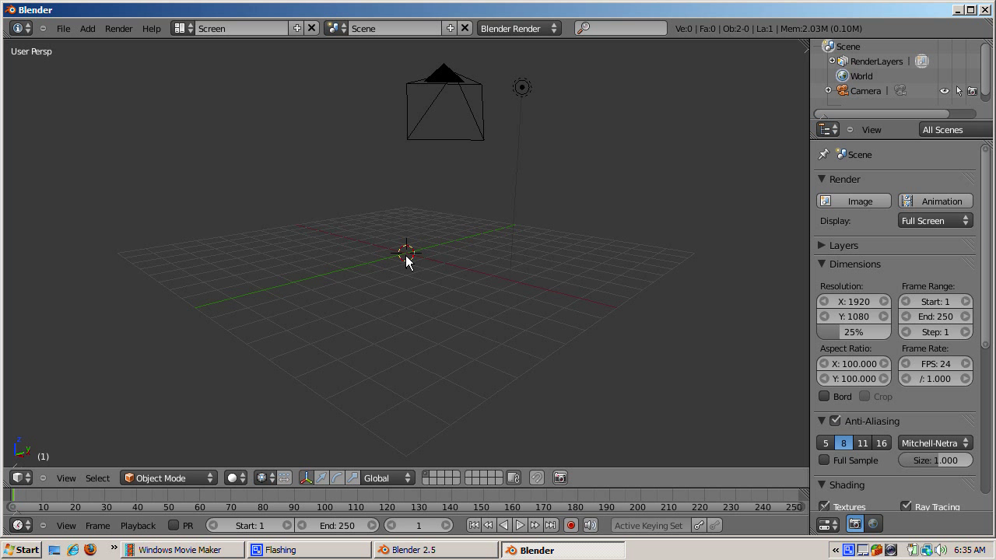
key(space)
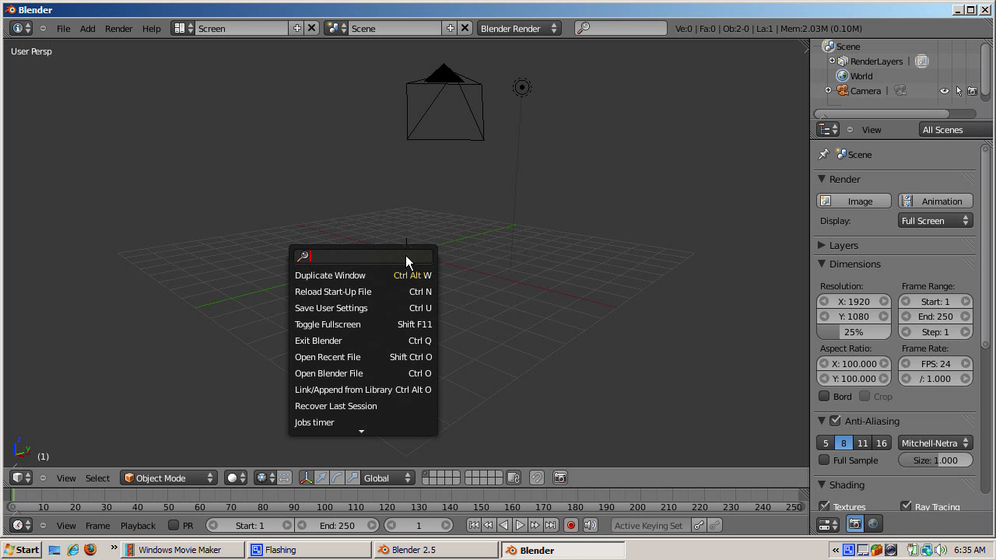
key(Escape)
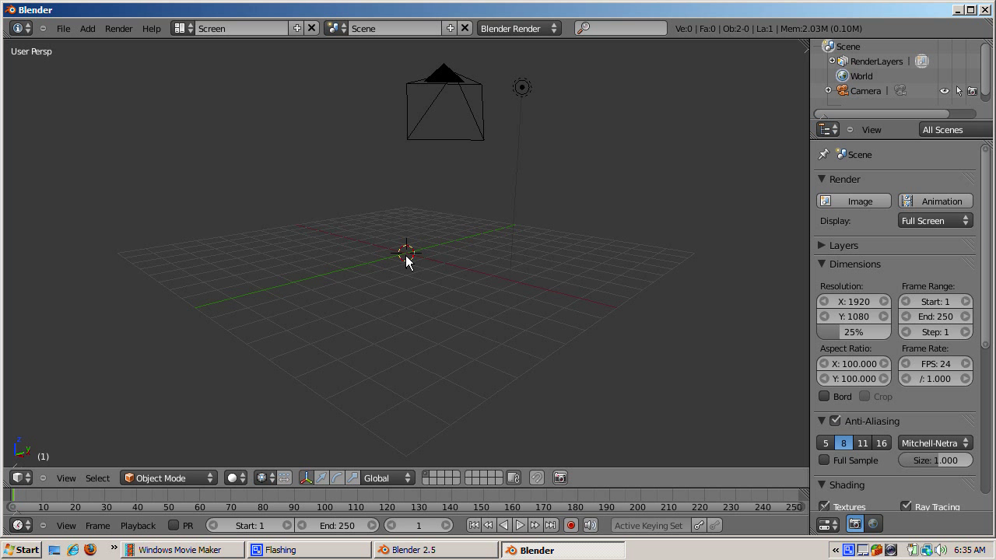
Step: Add a Monkey mesh at the scene centre from the Shift+A Mesh menu
key(shift+a)
mouse_move(406, 257)
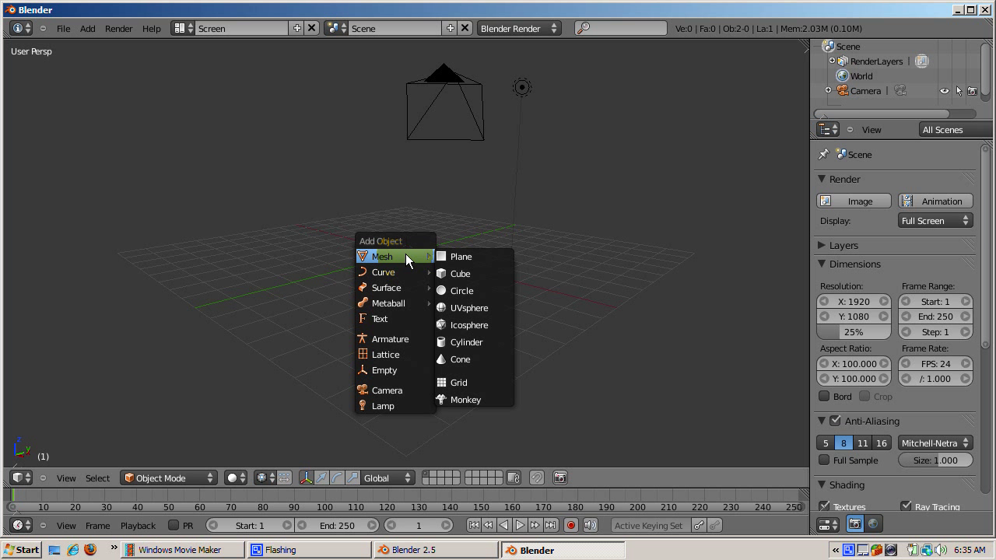
click(462, 399)
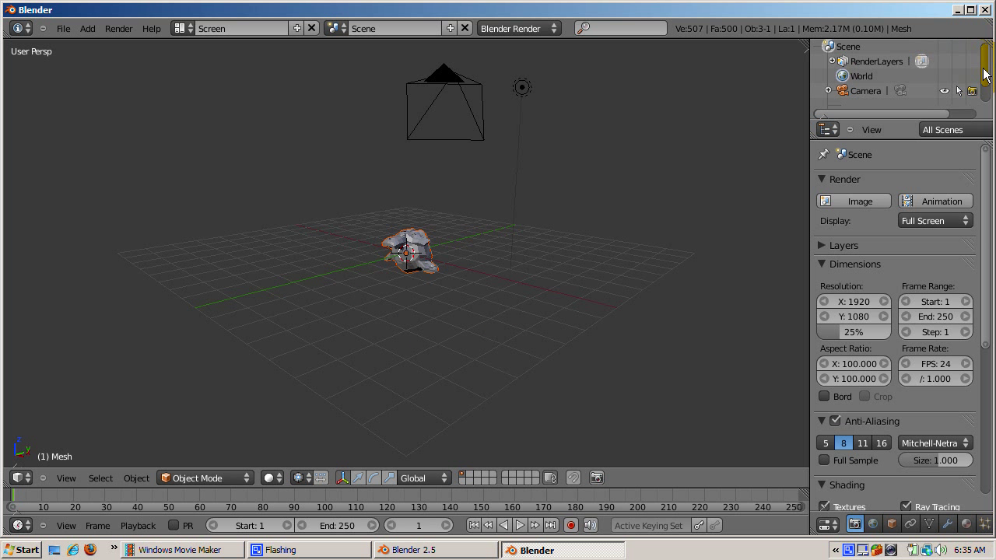
drag(986, 75, 987, 100)
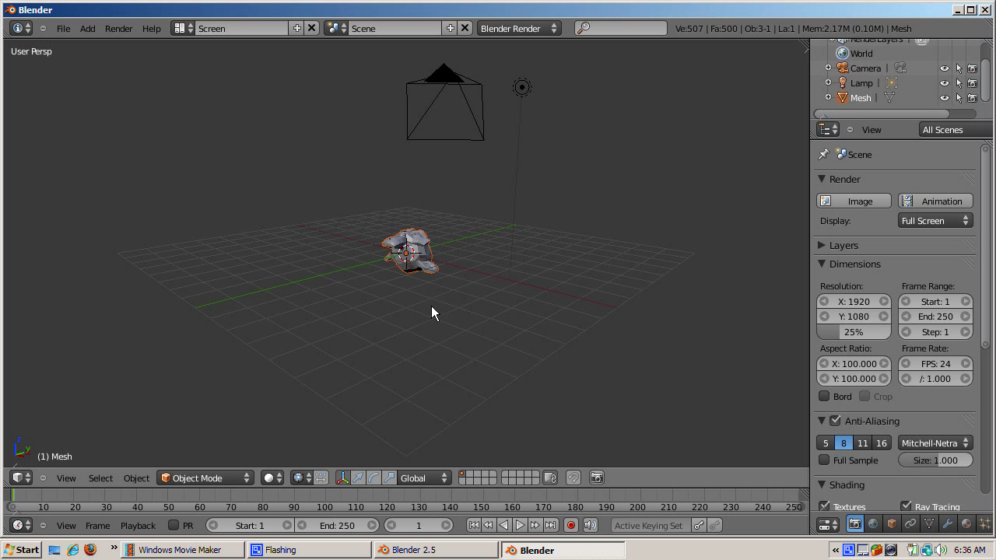
Step: Duplicate the monkey and place the copy to the right of the original
key(shift+d)
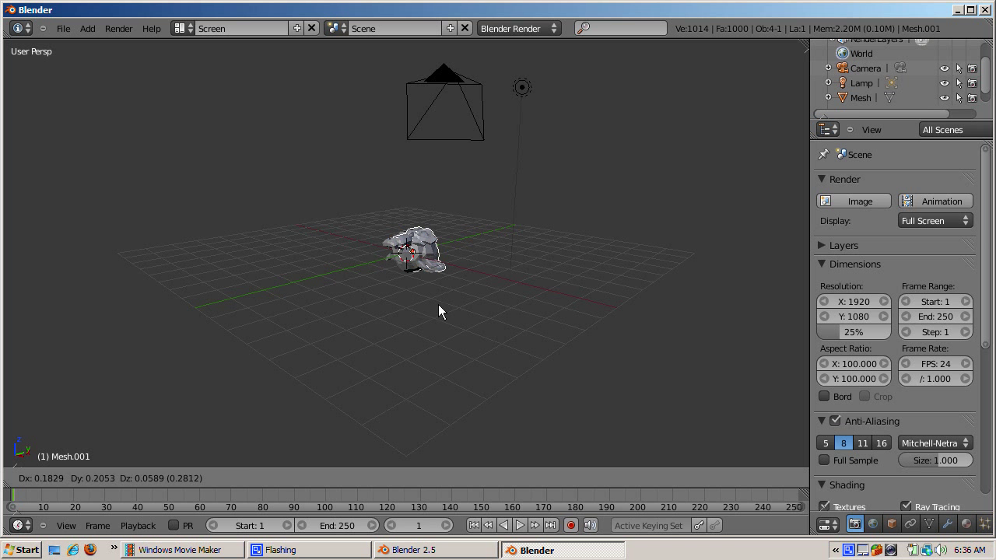
click(438, 312)
click(439, 305)
scroll(439, 305, down, 1)
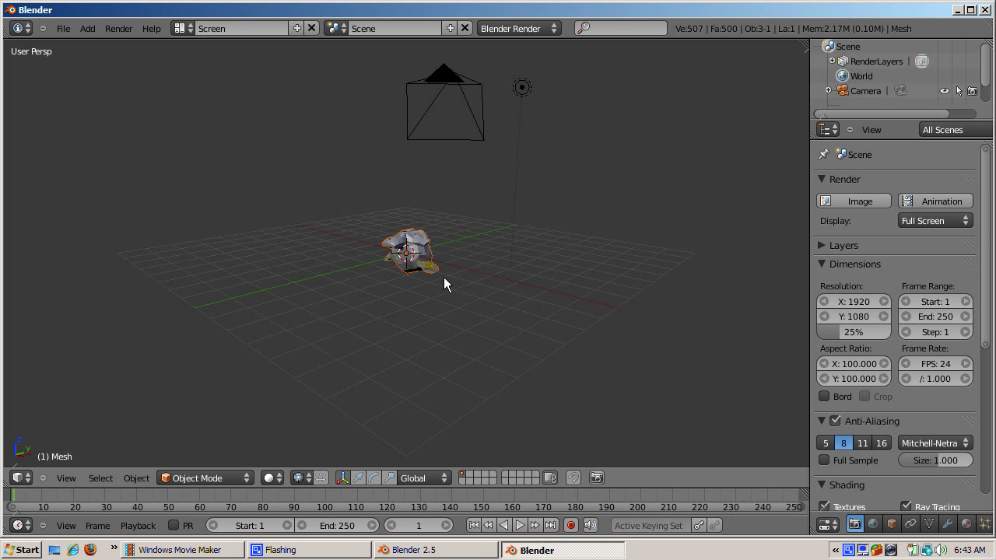
Step: Make two more monkey copies, placing the last one in front of the original
key(shift+d)
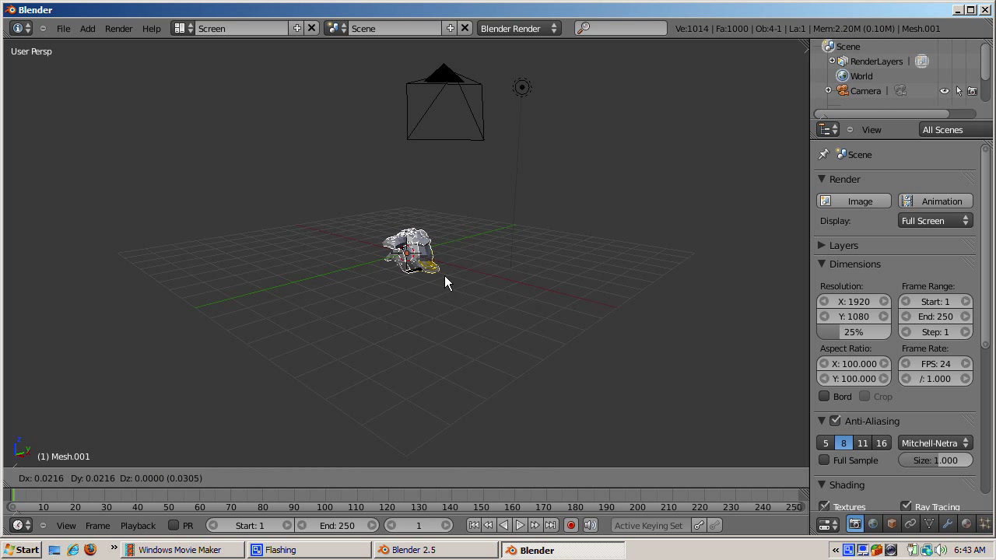
click(516, 304)
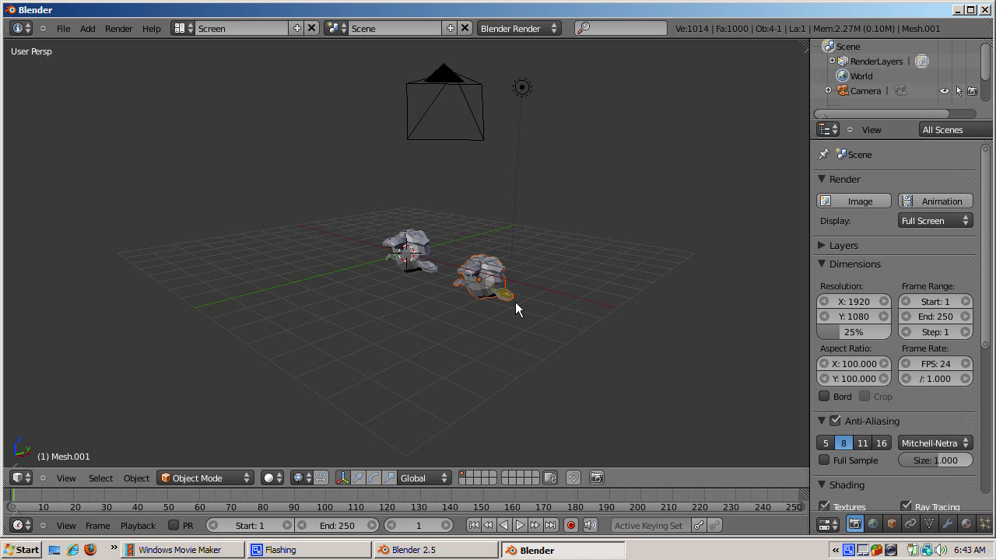
key(shift+d)
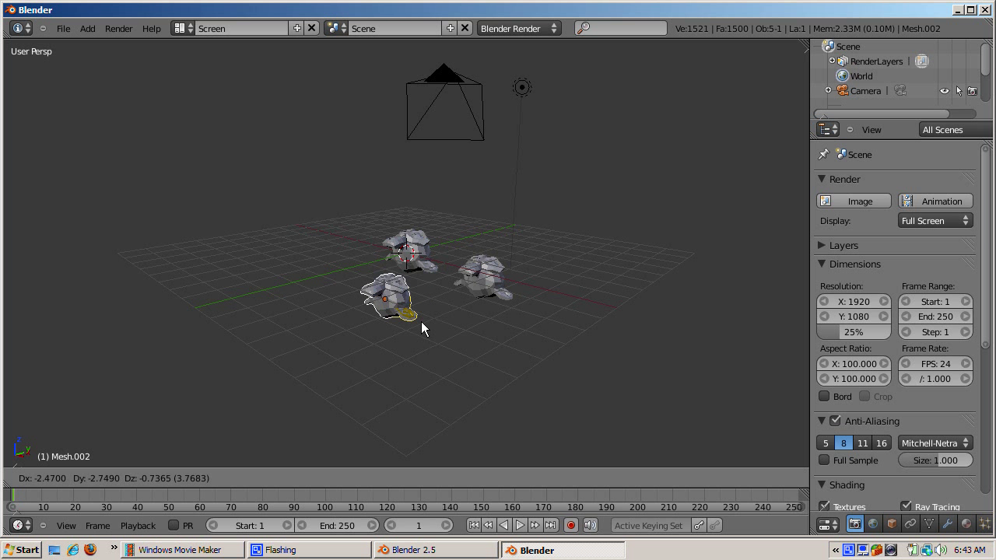
click(421, 321)
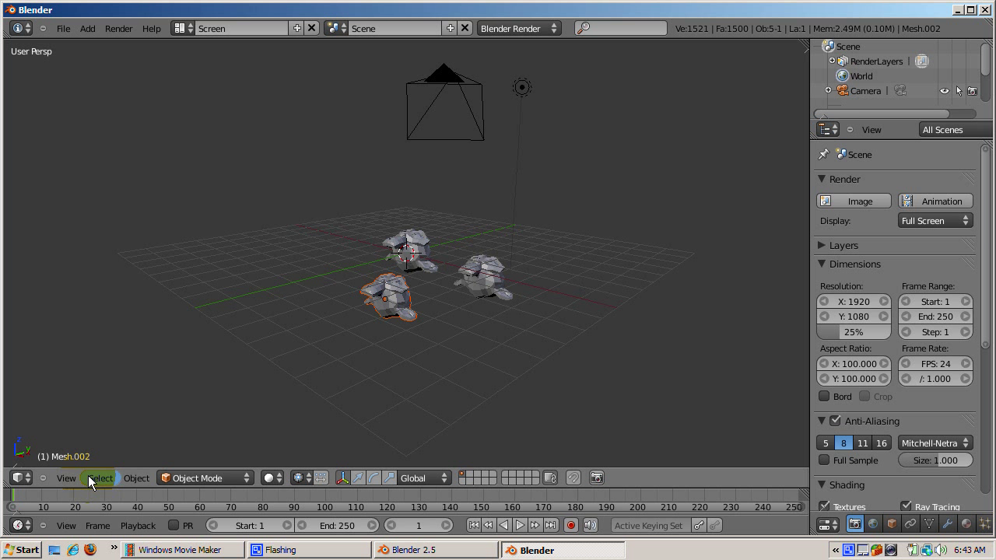
Step: Switch the viewport to Quad View and select a monkey in the top view
click(64, 478)
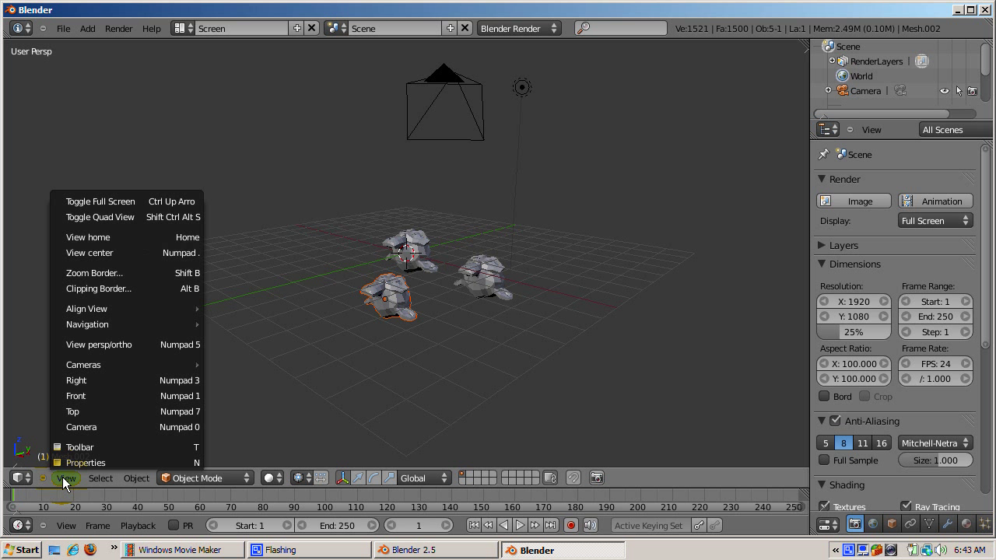
click(112, 218)
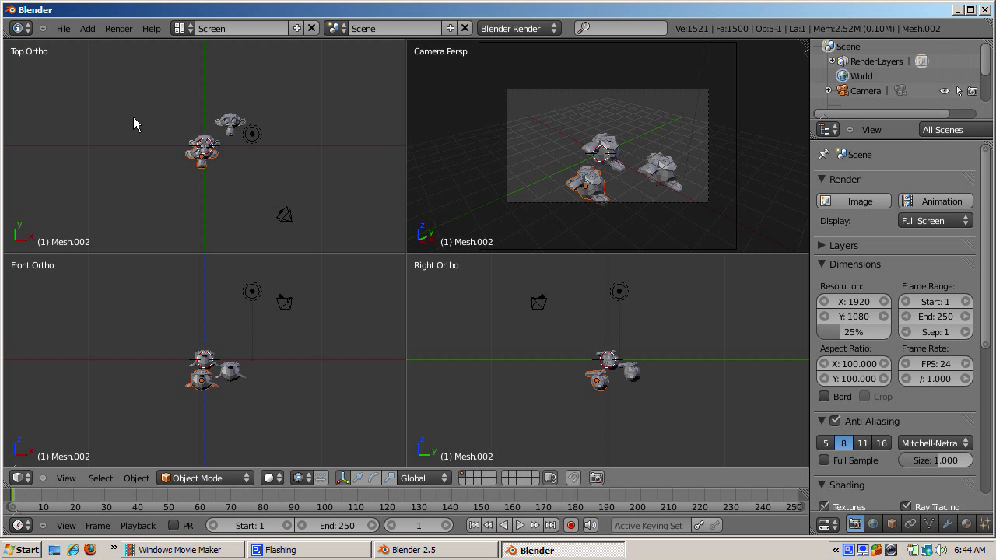
right_click(200, 143)
Step: Toggle back to a single view, return to Quad View, and select the original monkey
click(66, 479)
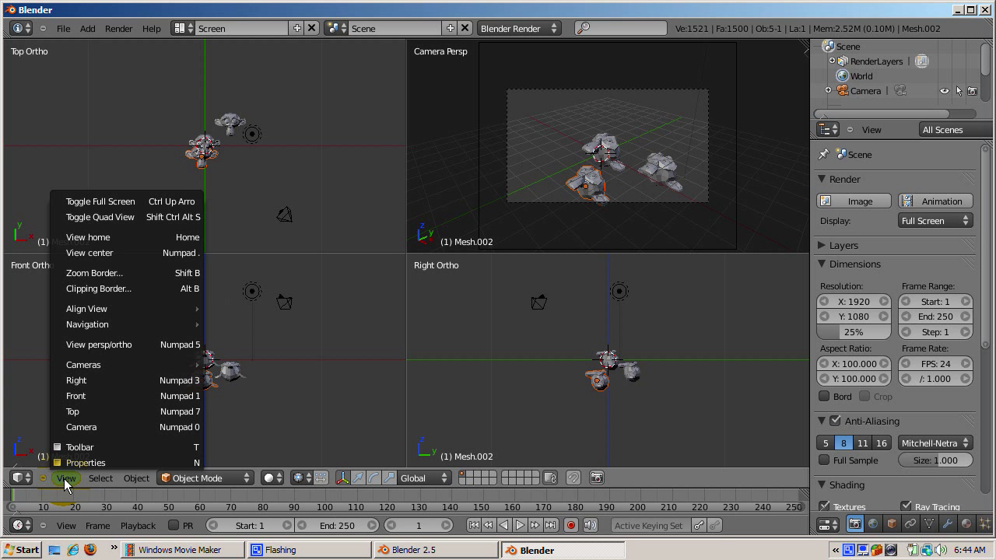
click(115, 220)
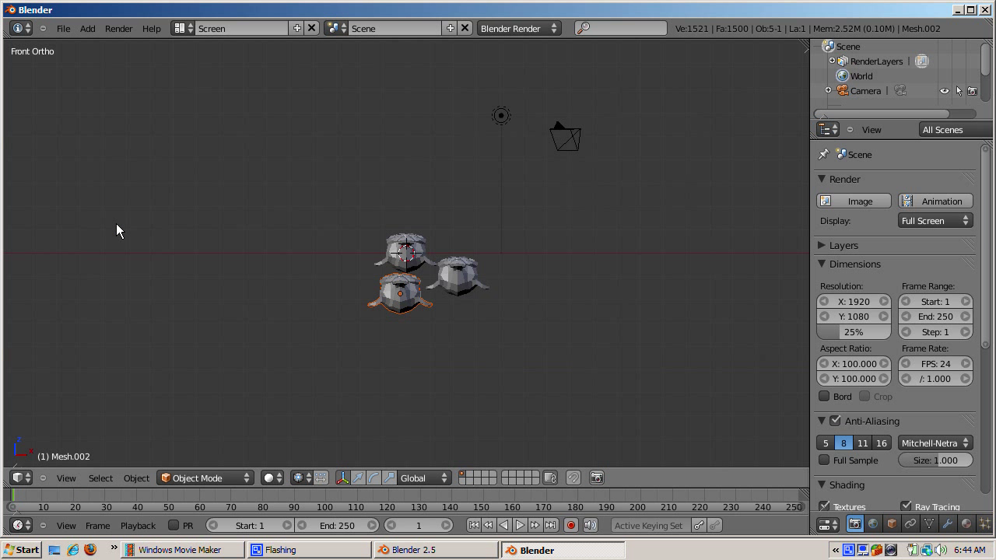
click(68, 484)
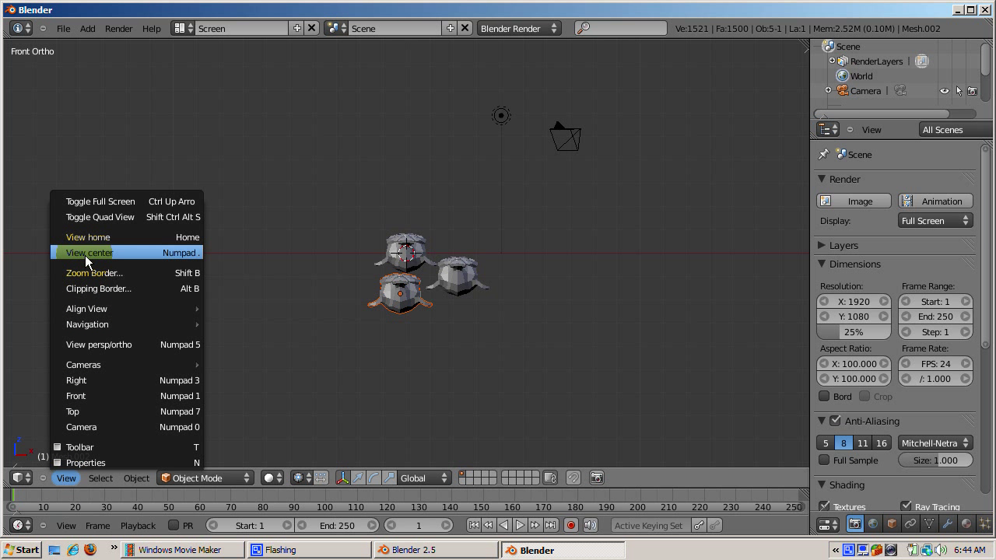
click(88, 217)
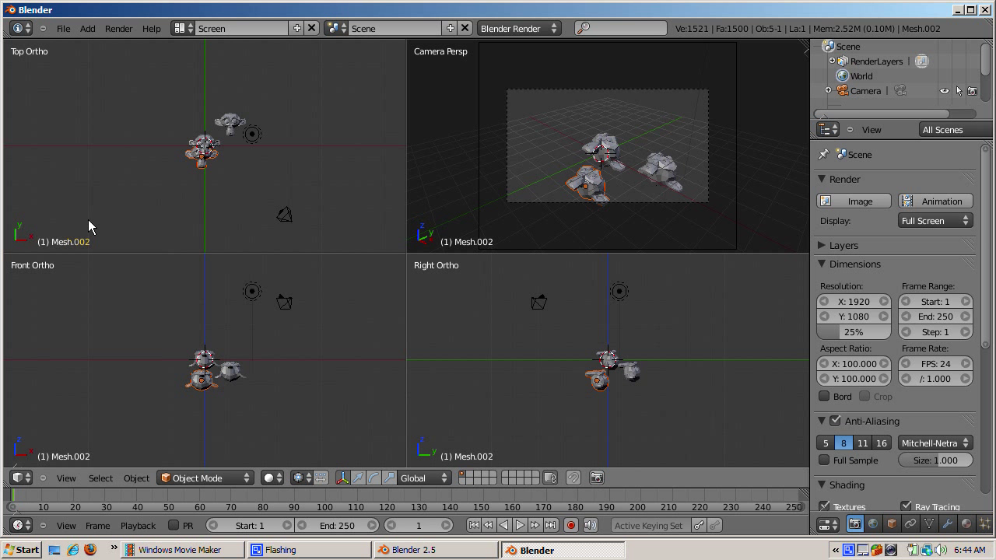
right_click(207, 147)
right_click(207, 147)
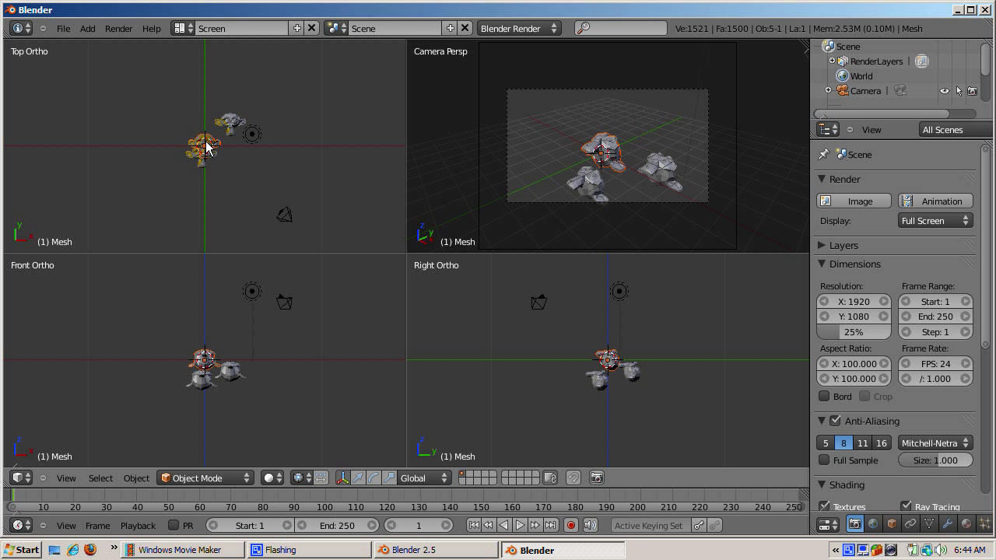
Step: Move the original monkey to the left, then add the other two monkeys to the selection
key(g)
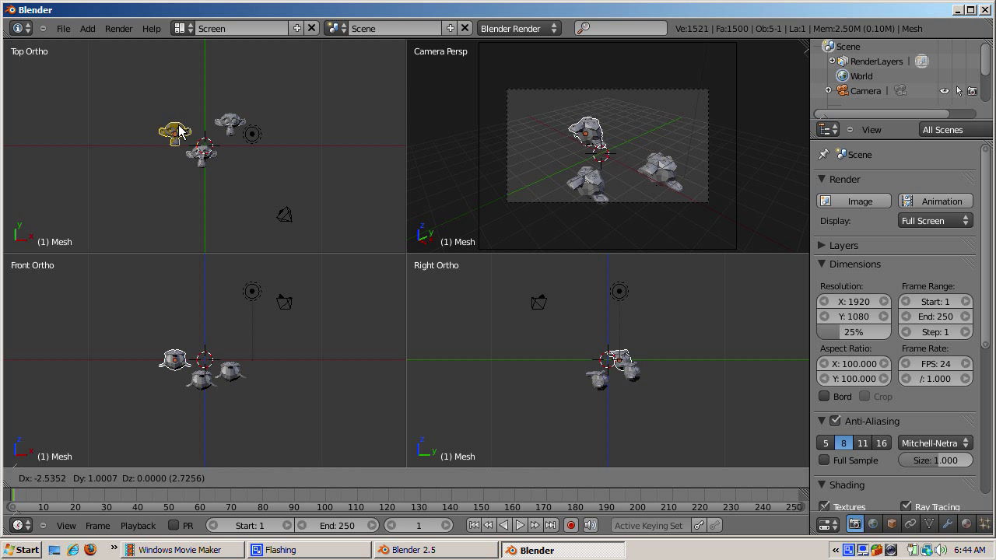
click(181, 130)
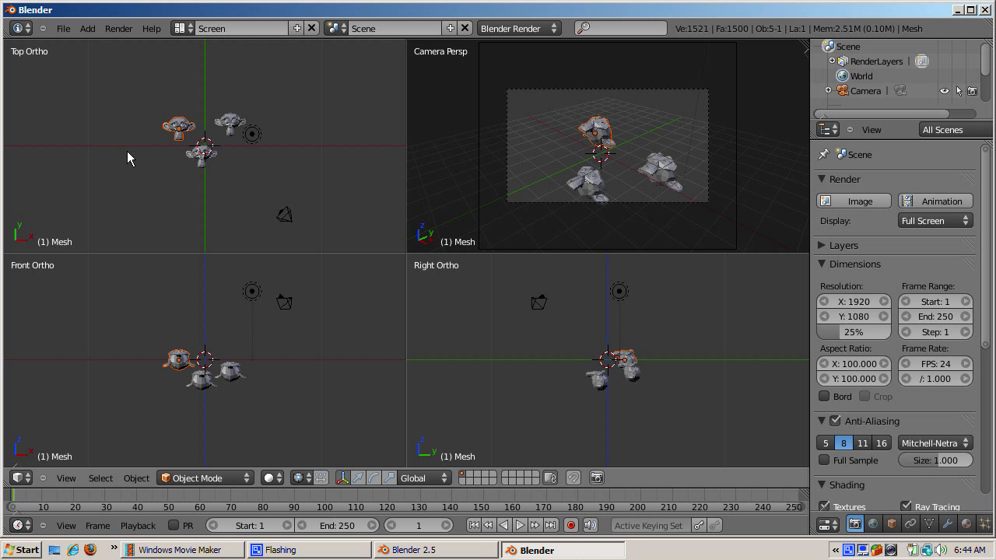
shift+right_click(224, 121)
right_click(200, 154)
shift+right_click(199, 156)
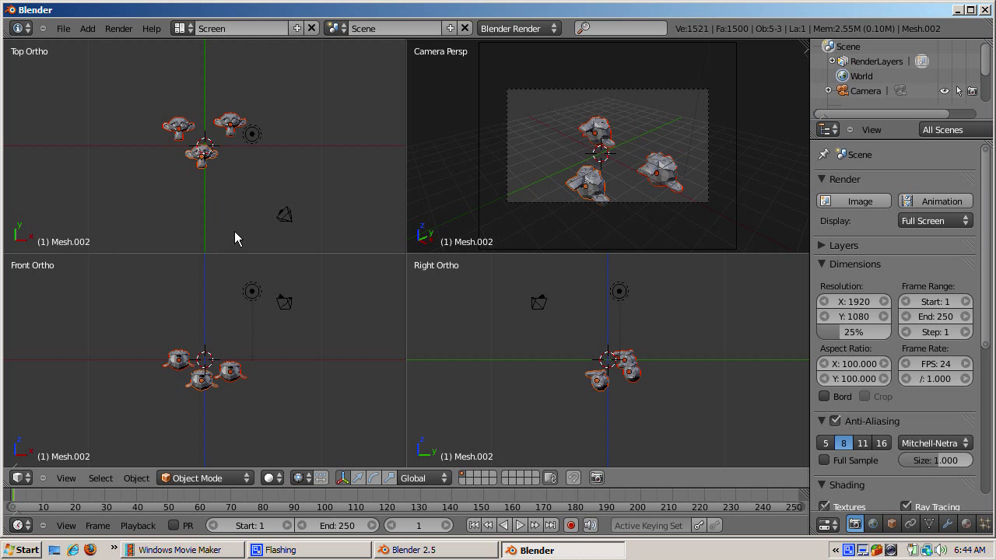
Step: Set the pivot to the 3D cursor, toggle object-centres-only, and place the cursor near the camera
click(298, 477)
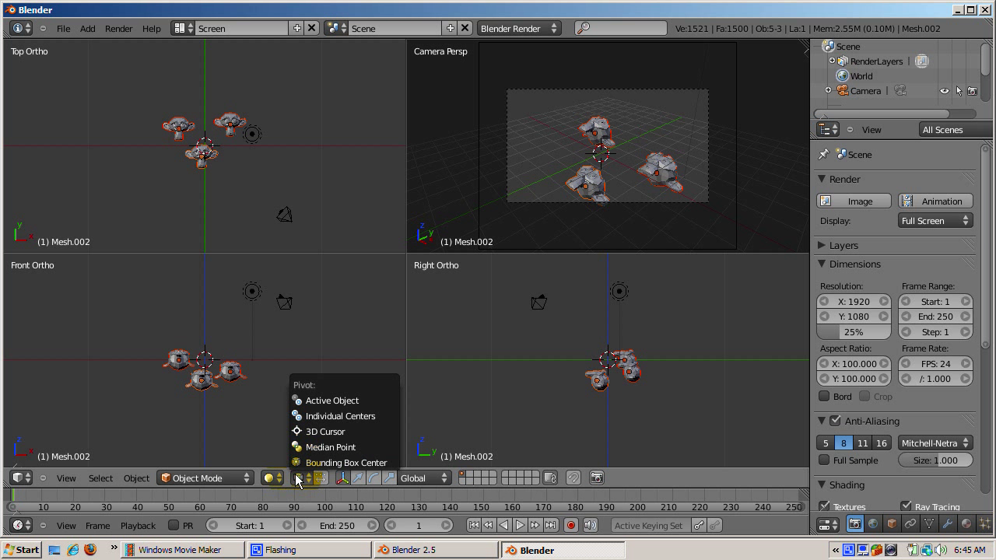
click(311, 478)
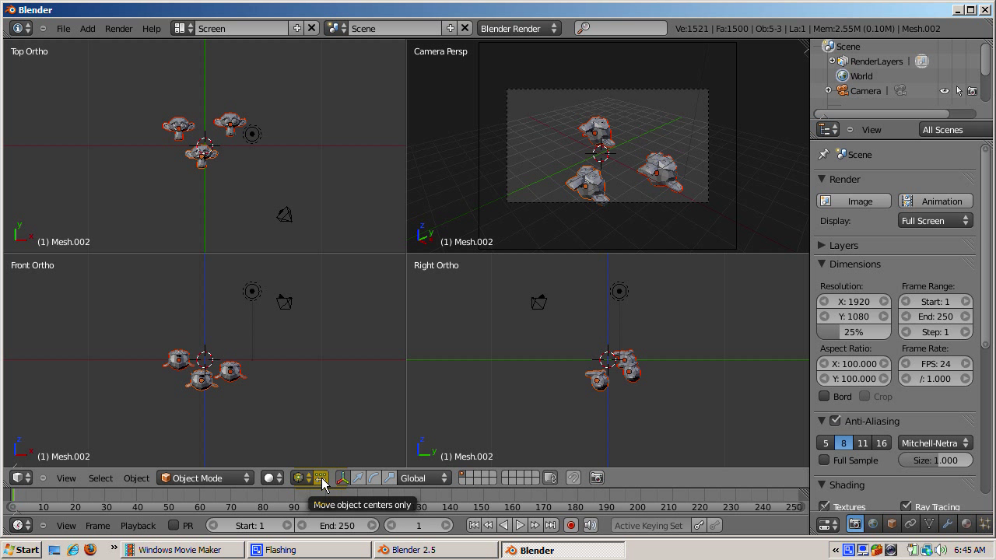
click(321, 478)
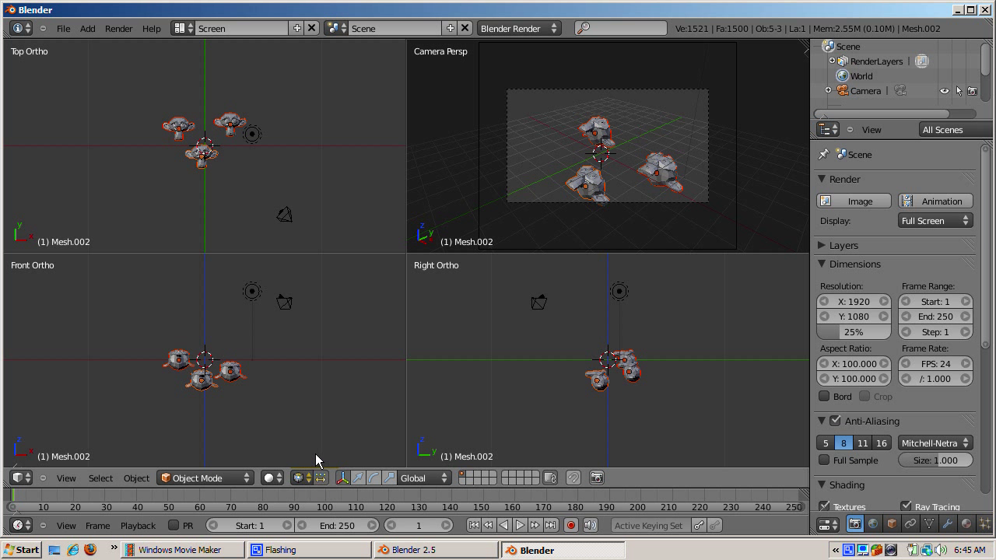
click(259, 195)
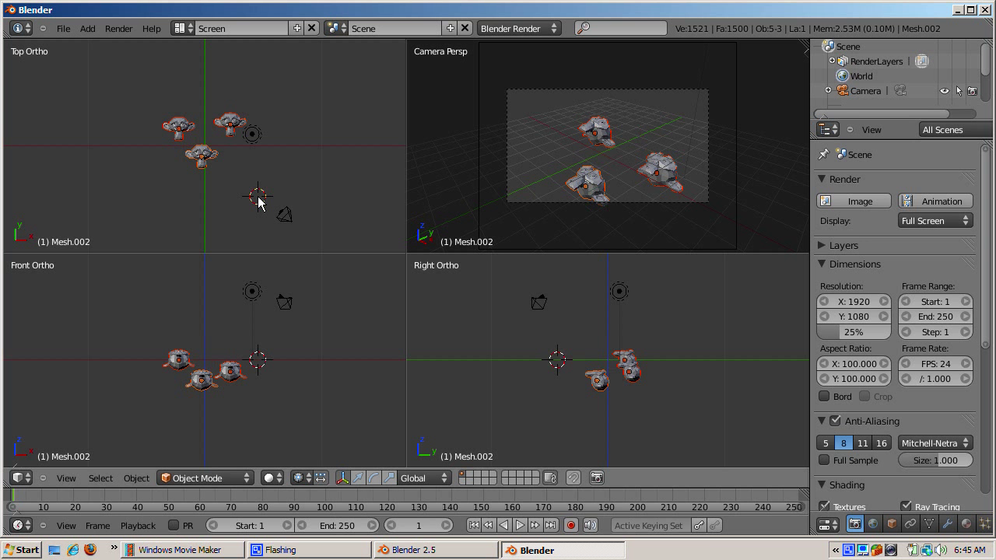
Step: Rotate the monkeys around the 3D cursor, then apply a free trackball tilt
key(r)
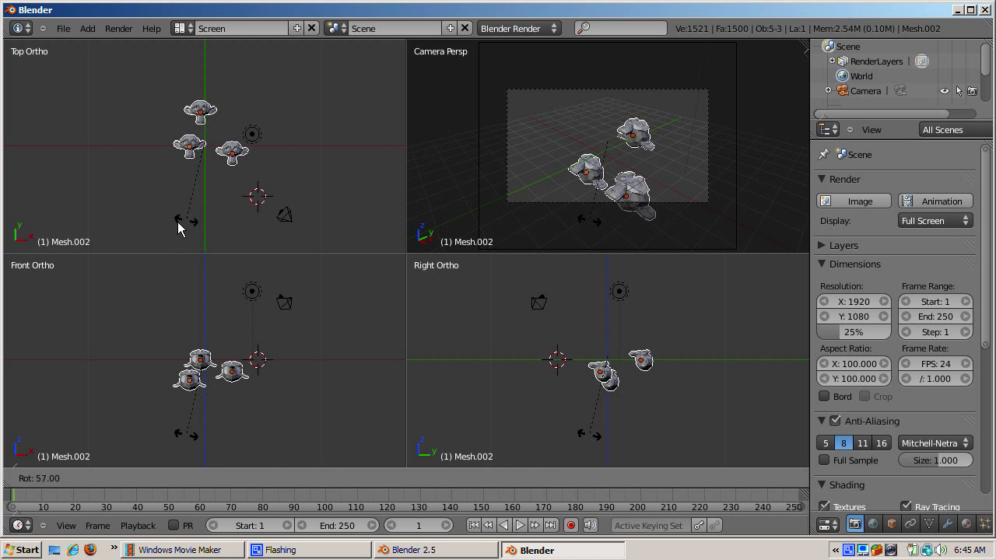
click(175, 218)
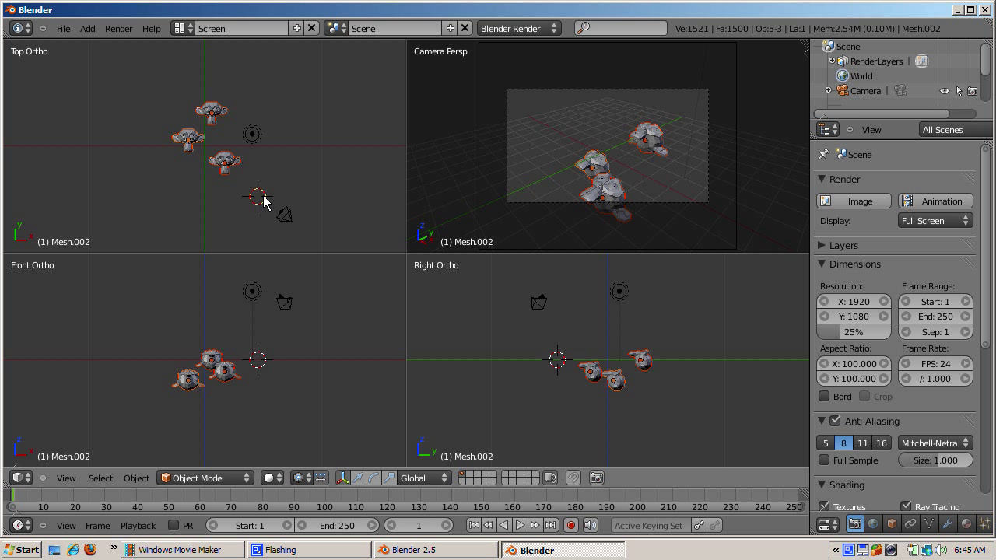
key(r)
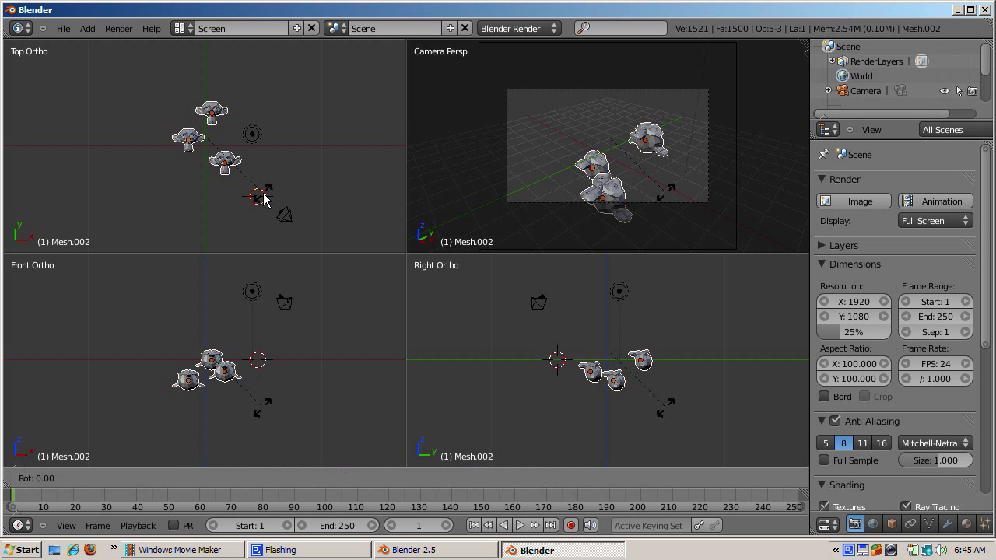
key(r)
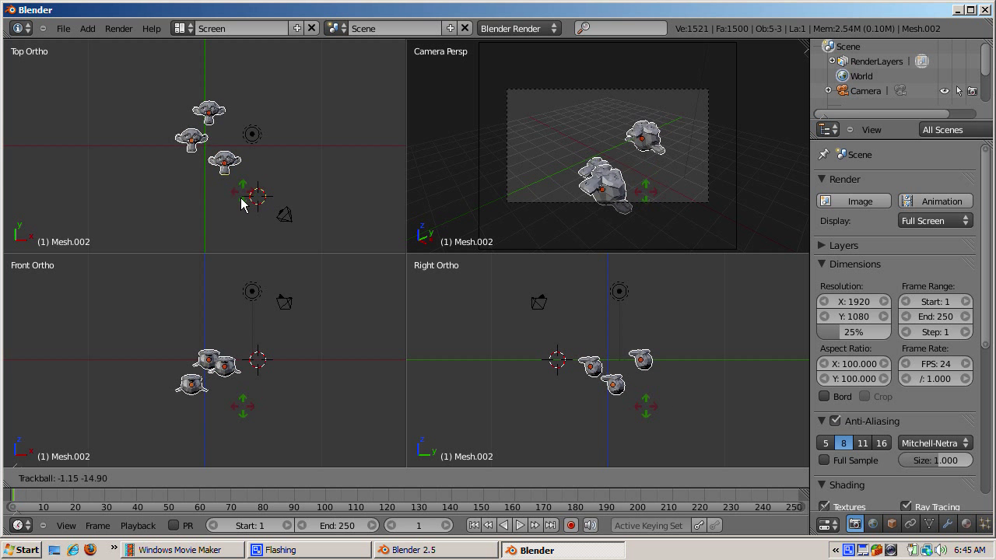
click(245, 201)
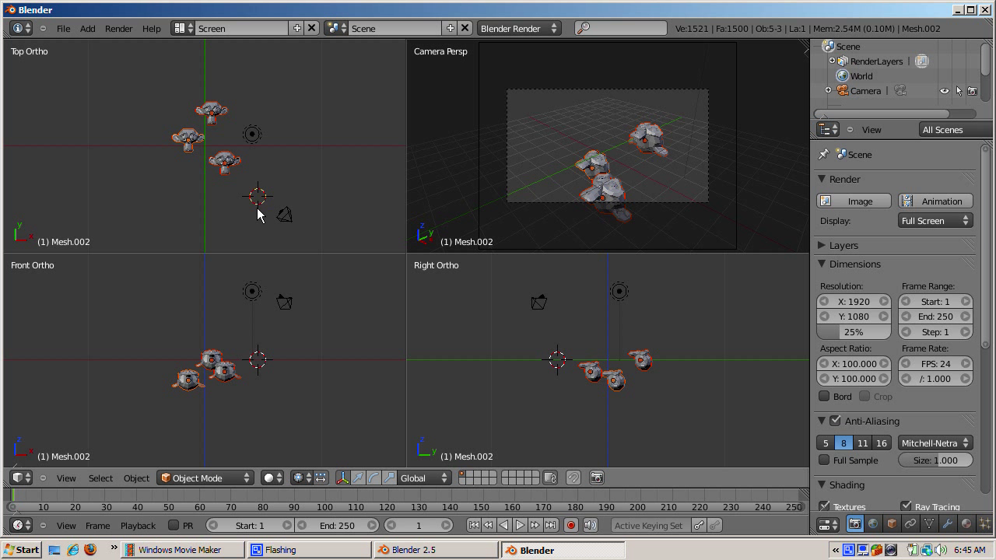
Step: Toggle object-centres-only on and off, then rotate the monkeys around the cursor again
click(321, 478)
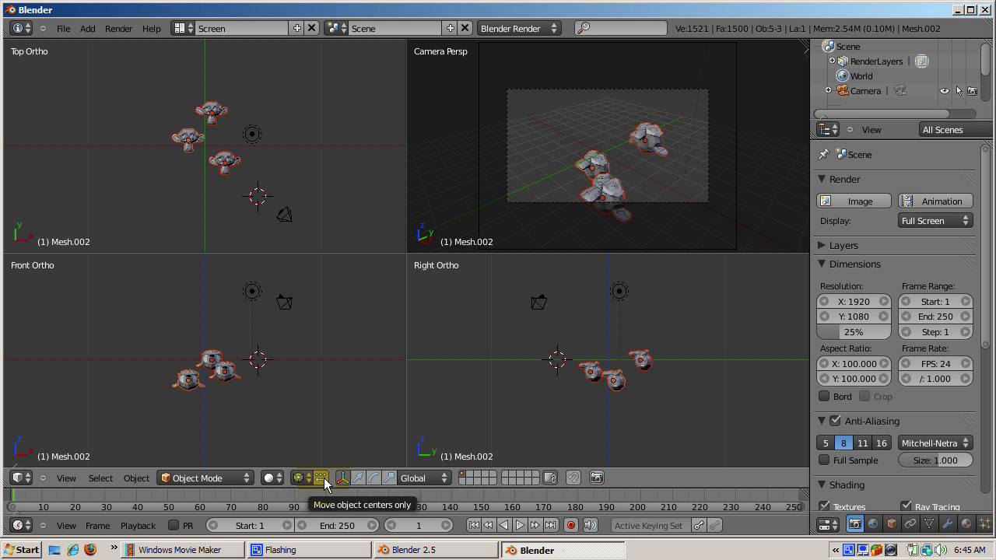
click(323, 481)
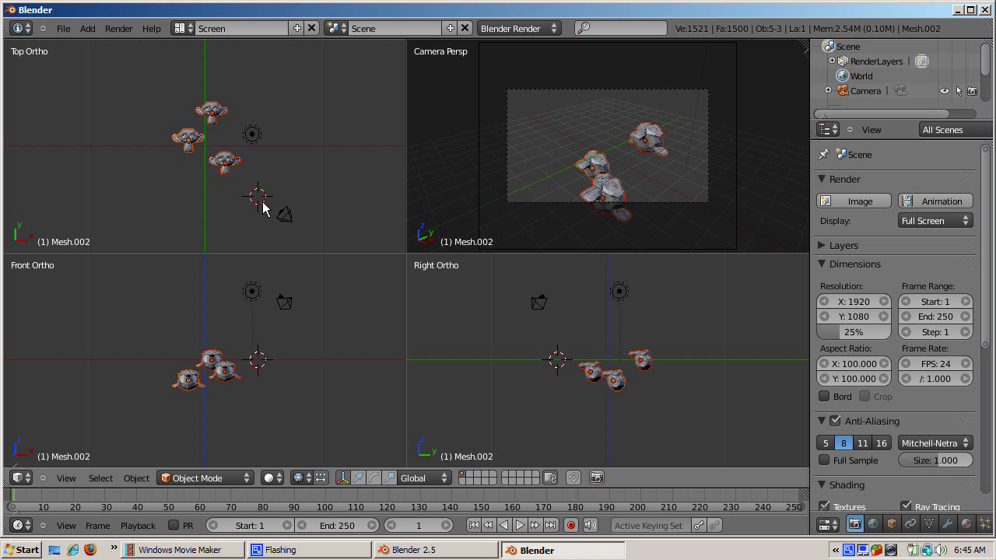
key(r)
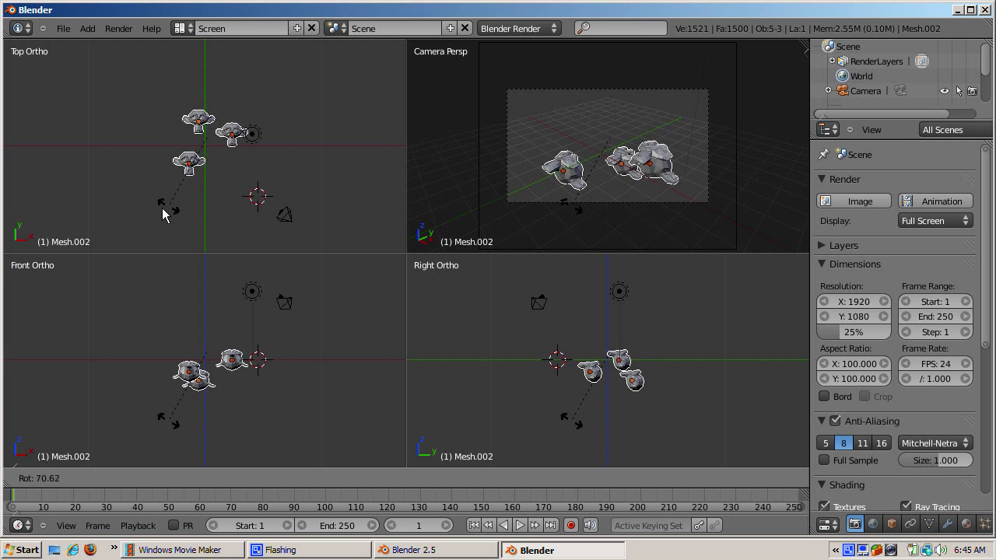
click(220, 212)
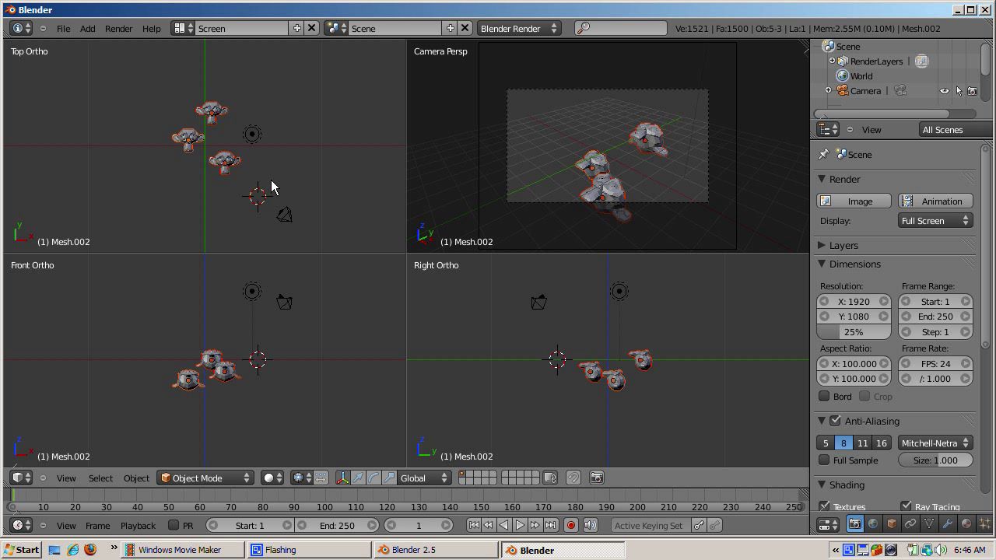
key(s)
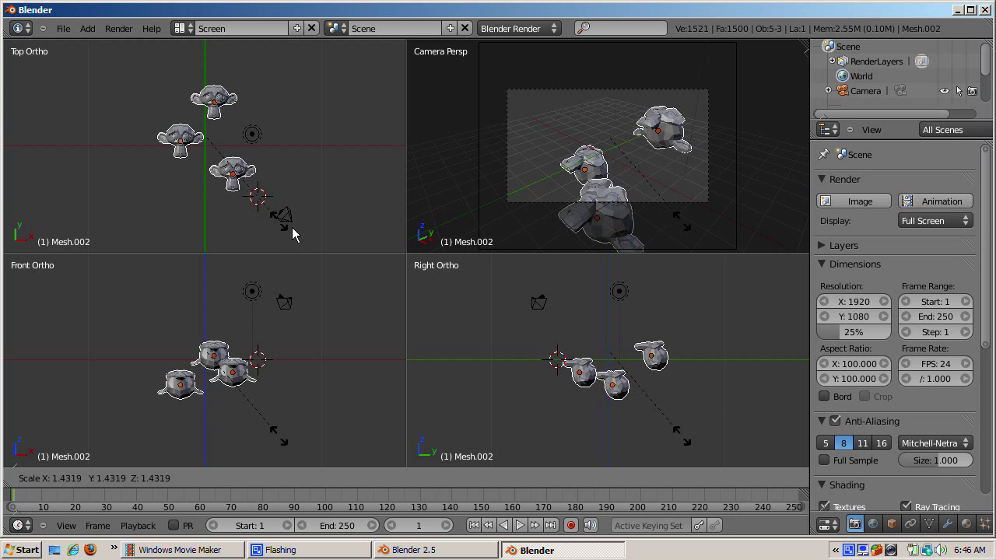
Step: Scale the monkeys slightly about the 3D cursor twice, finishing at 1.0048
click(260, 200)
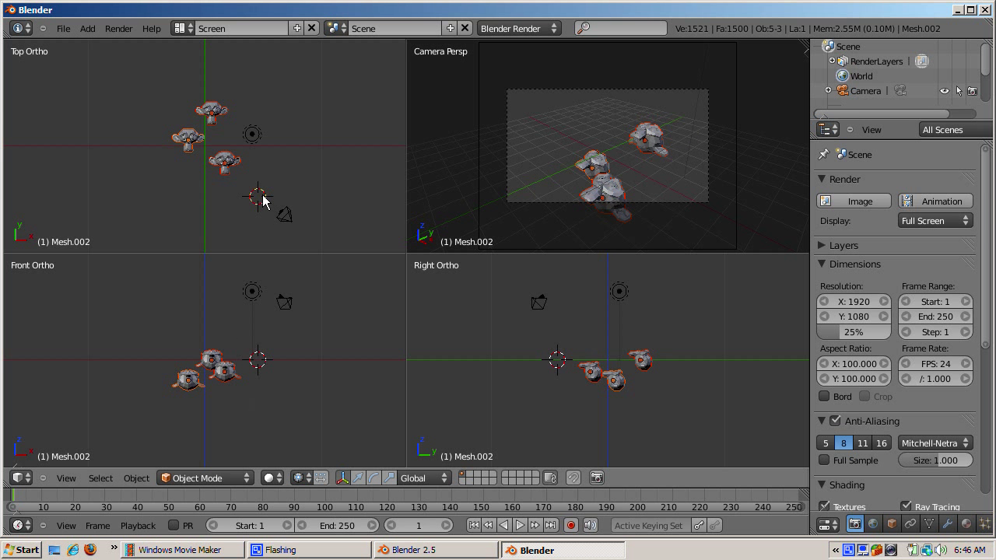
click(317, 477)
key(s)
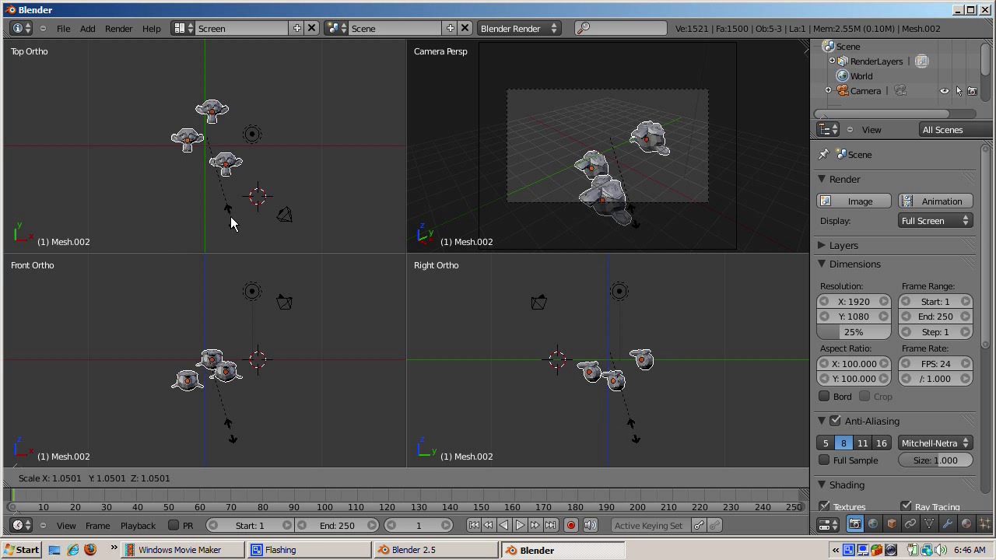
click(279, 179)
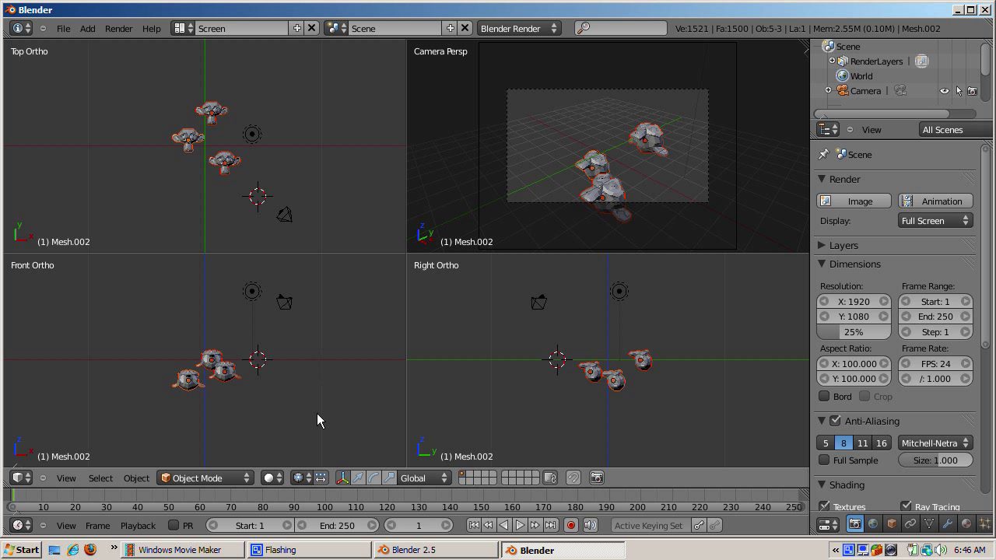
Step: Enable object-centres-only and set the pivot point to Active Object
click(320, 478)
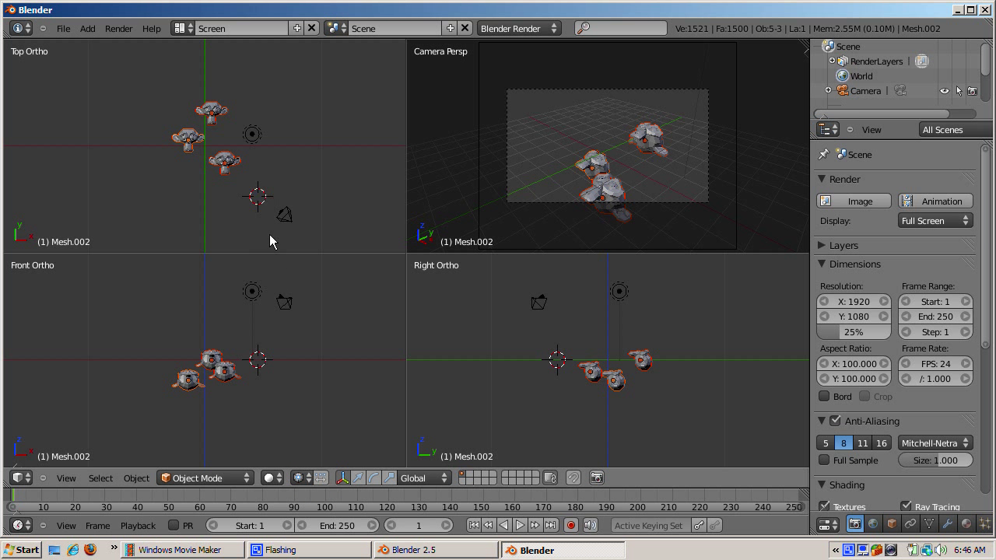
click(300, 477)
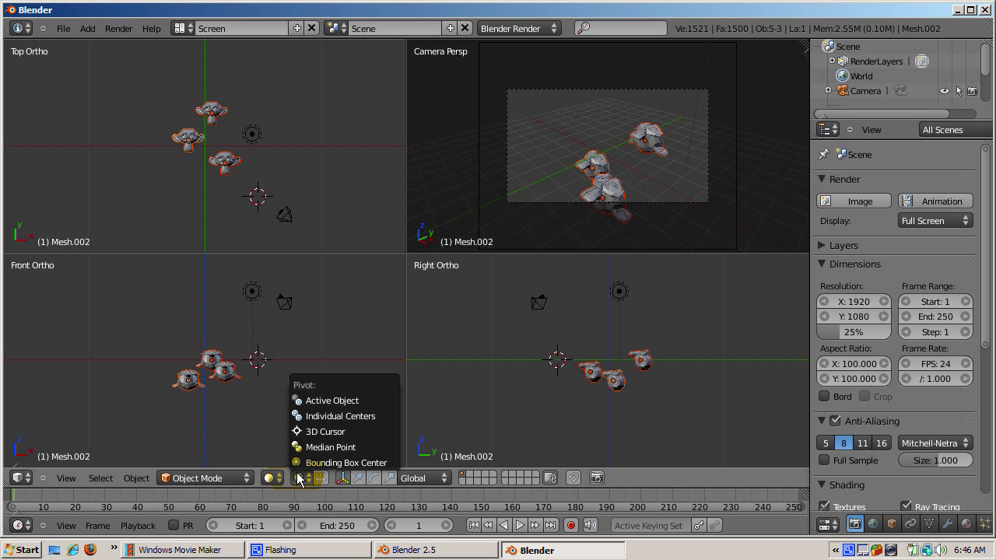
click(310, 407)
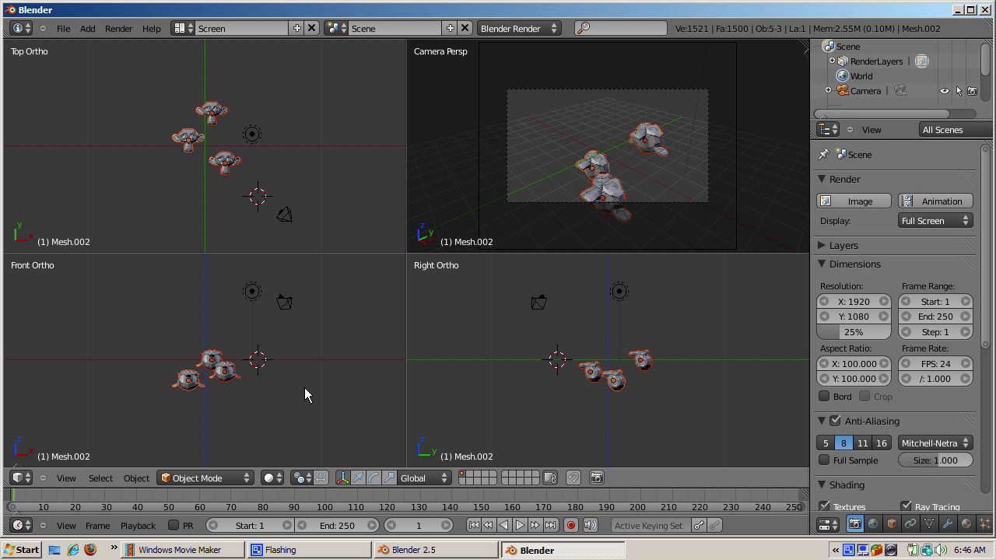
Step: Move the 3D cursor toward the camera and give the monkeys a small rotation
click(276, 194)
key(r)
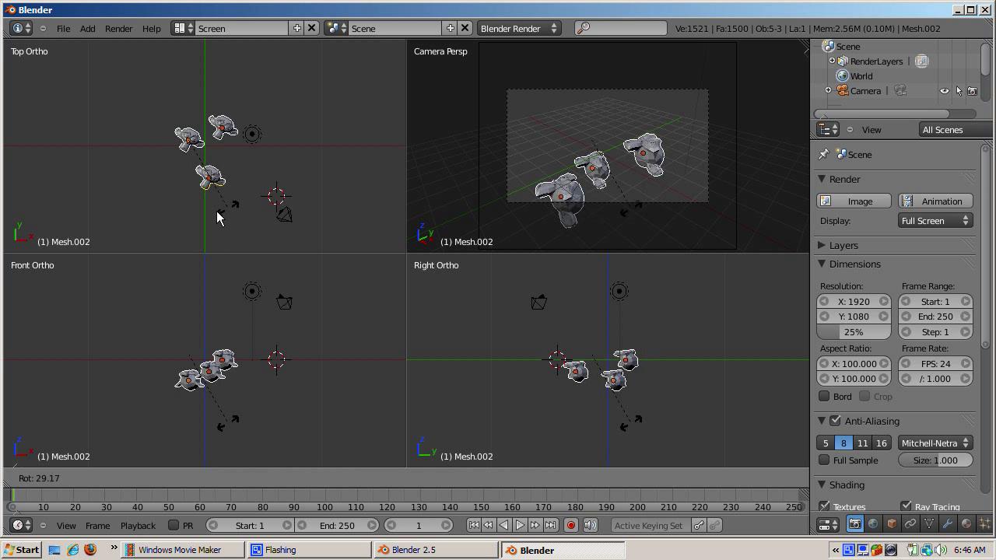
click(274, 178)
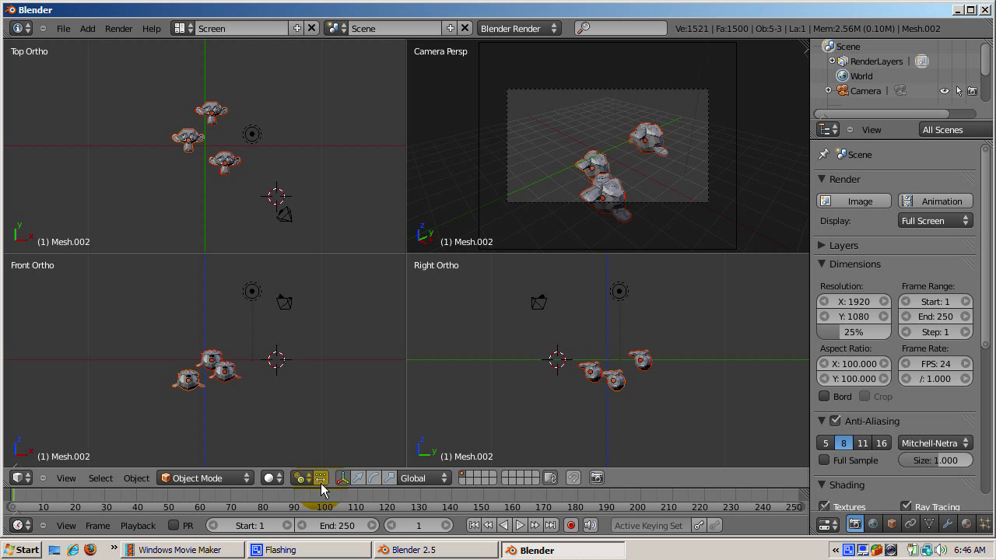
Step: Turn off object-centres-only, put the 3D cursor on the camera, and rotate the monkeys
click(320, 477)
click(283, 197)
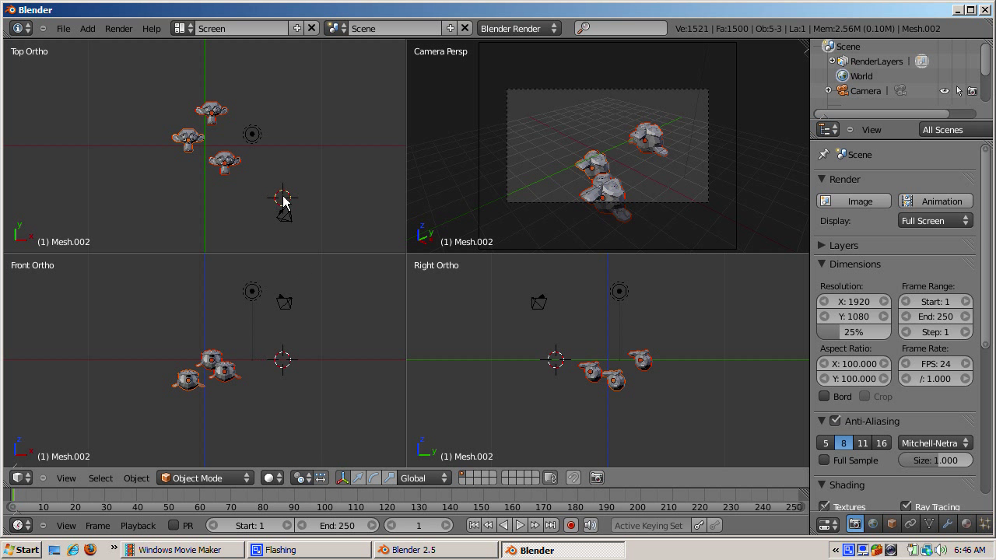
key(r)
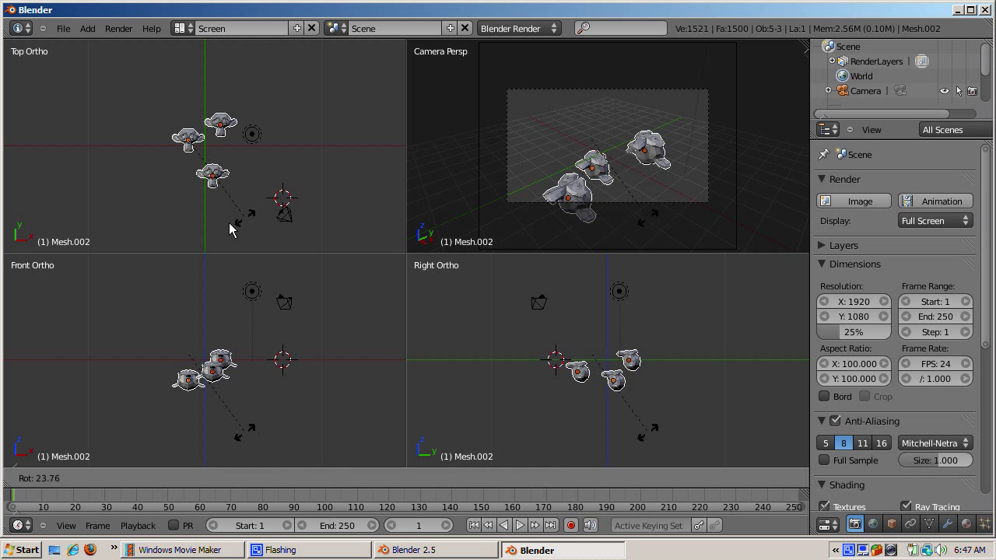
click(284, 197)
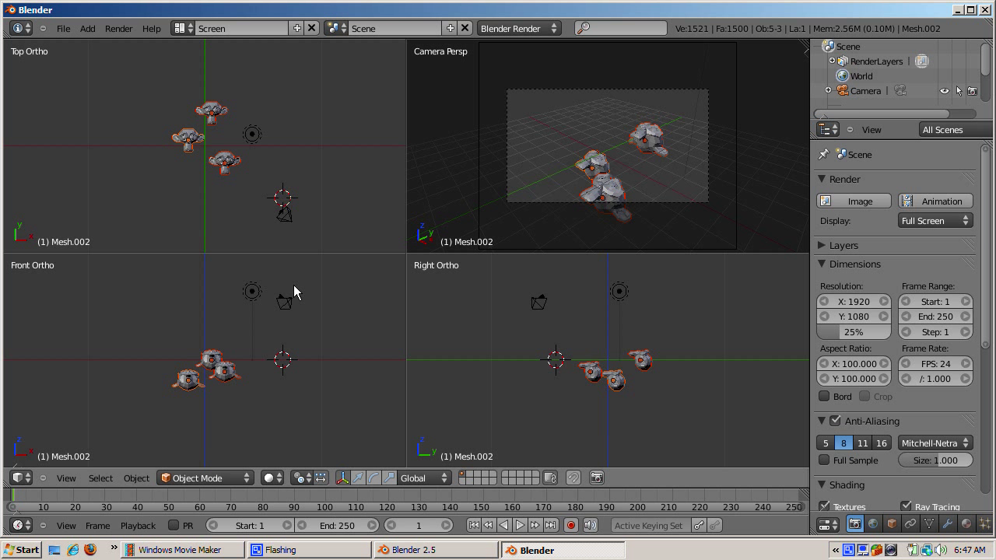
Step: Enable object-centres-only, lower the 3D cursor slightly, and start then cancel a scale
click(320, 478)
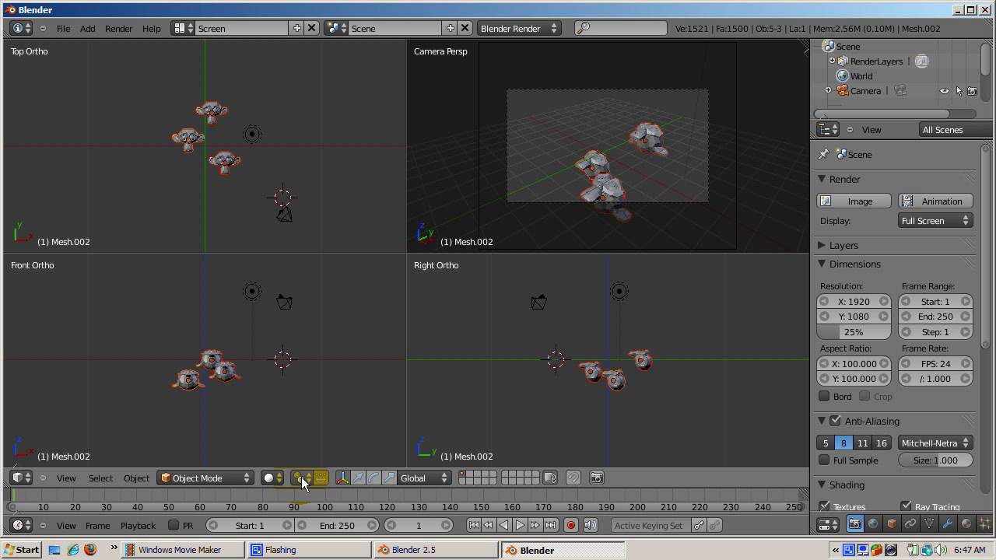
click(285, 208)
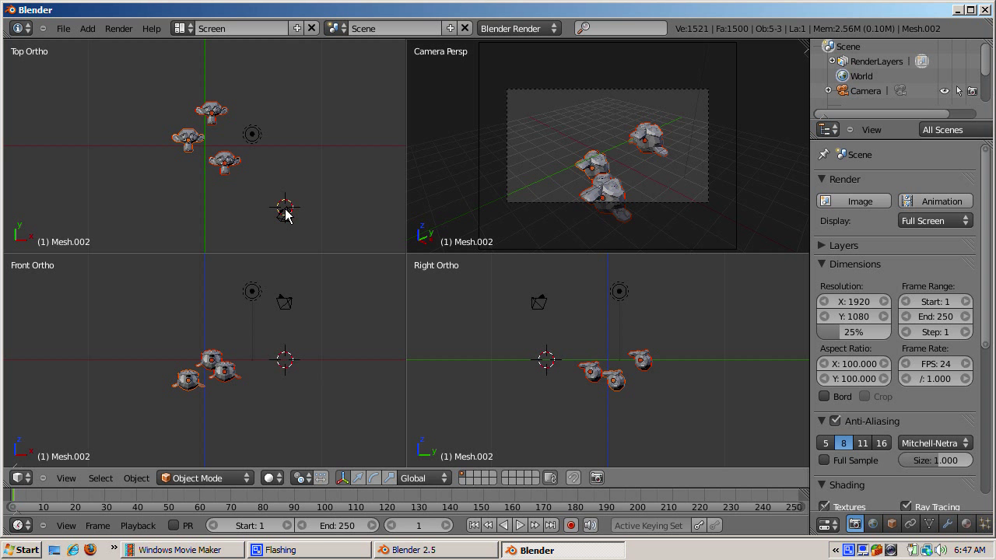
key(s)
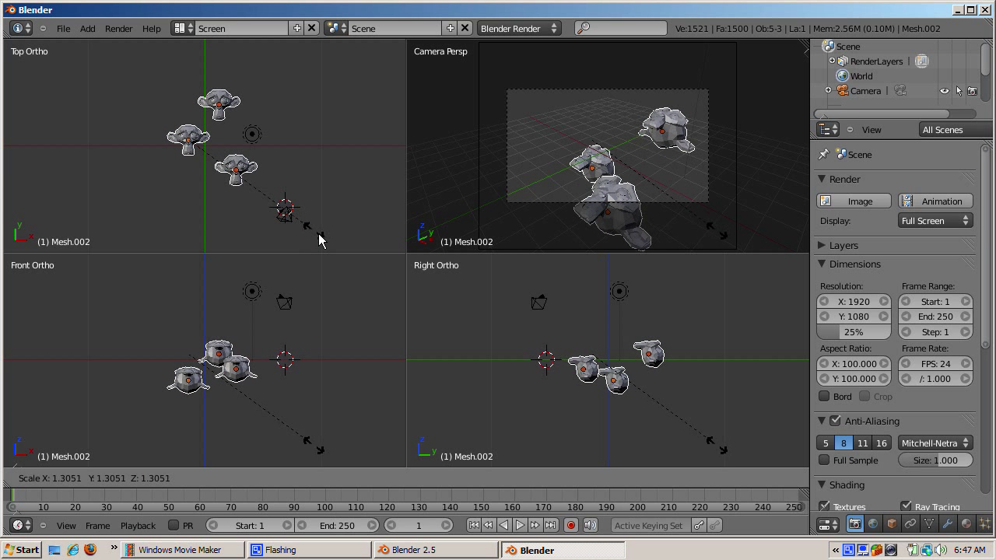
key(Escape)
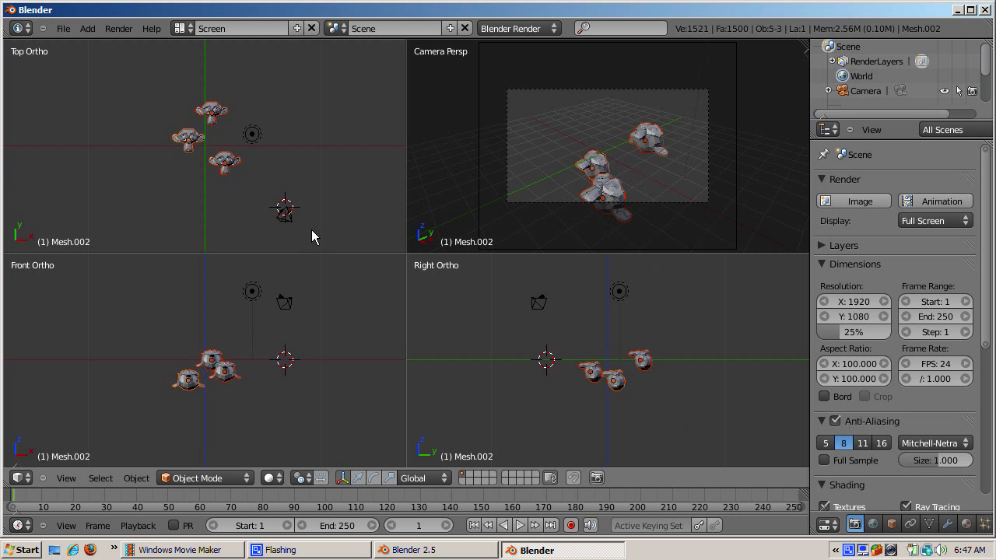
Step: Scale the monkeys up about 1.06 around the nudged cursor, then enable object-centres-only
click(321, 478)
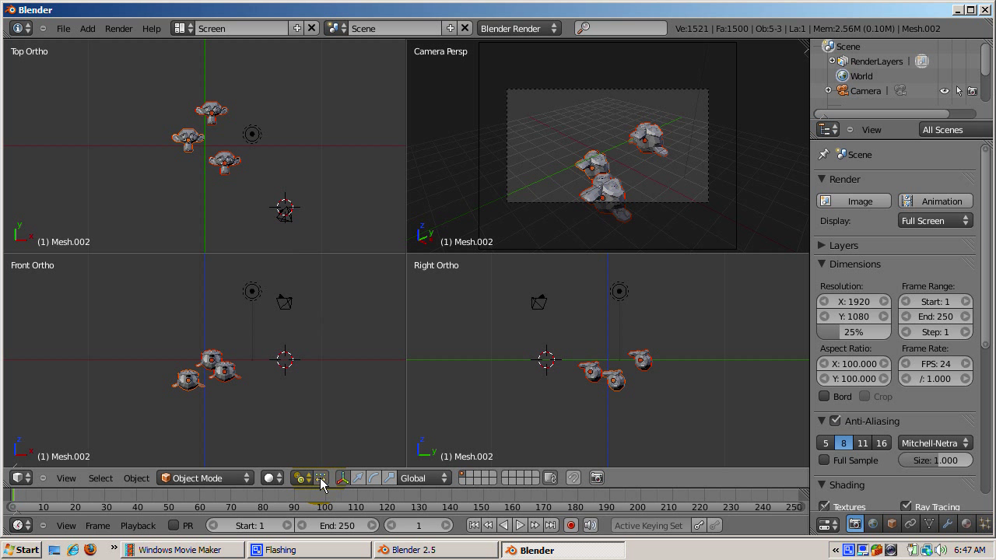
click(289, 208)
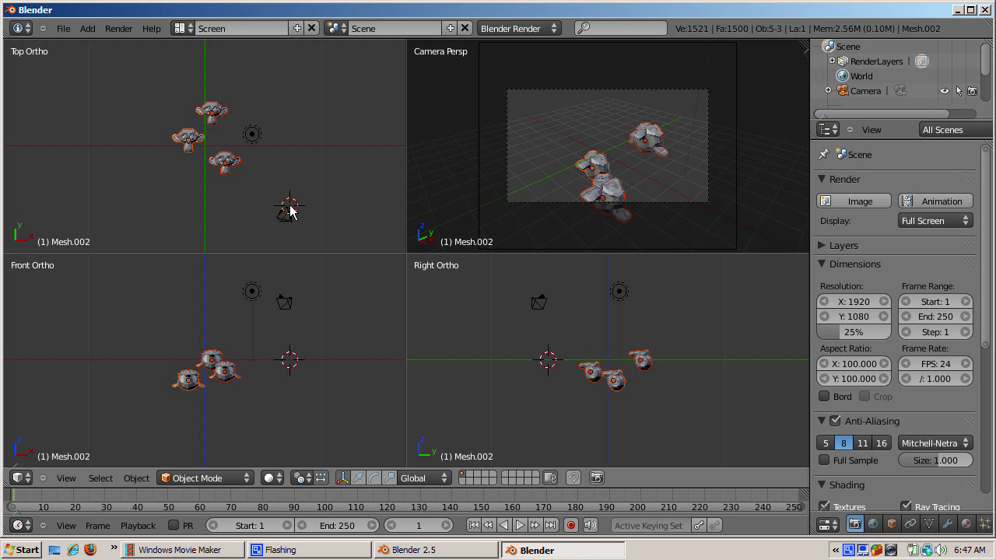
key(s)
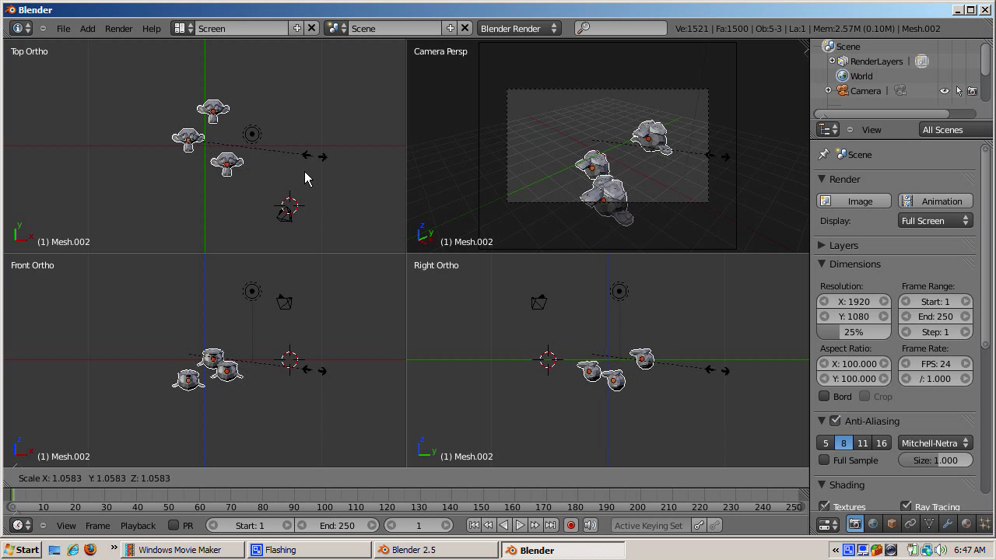
click(300, 189)
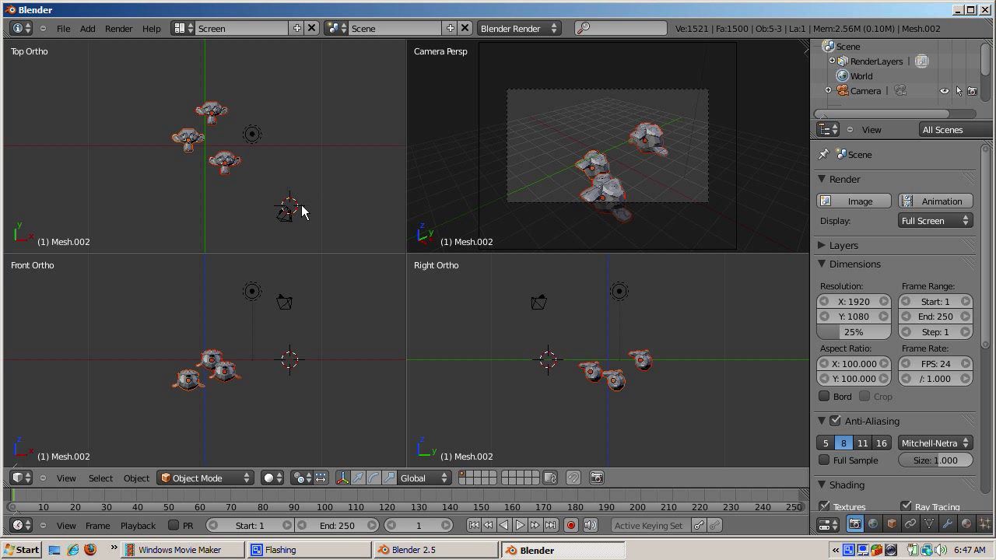
click(320, 479)
Step: Set the pivot to Individual Centers, place the 3D cursor near the camera, and test two rotations
click(302, 478)
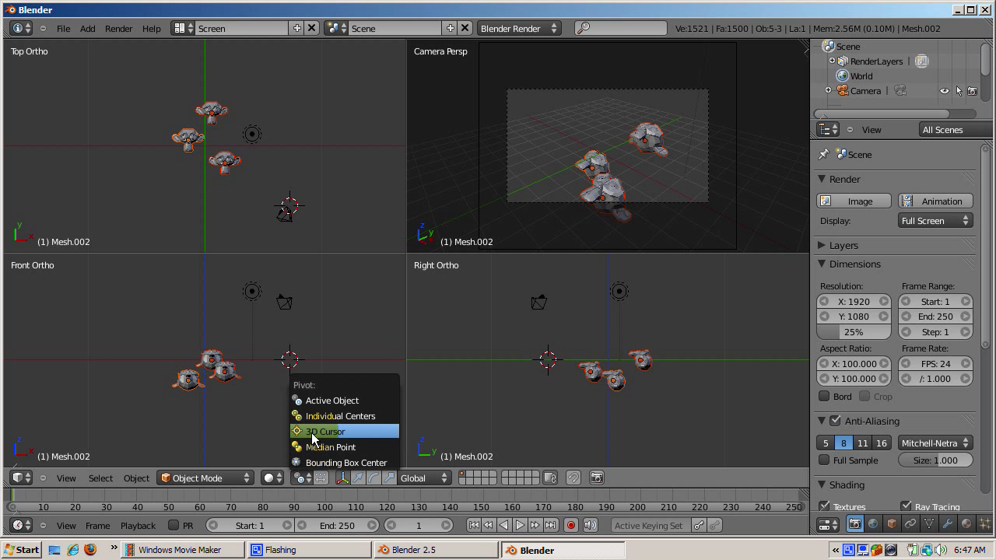
click(311, 416)
click(294, 210)
key(r)
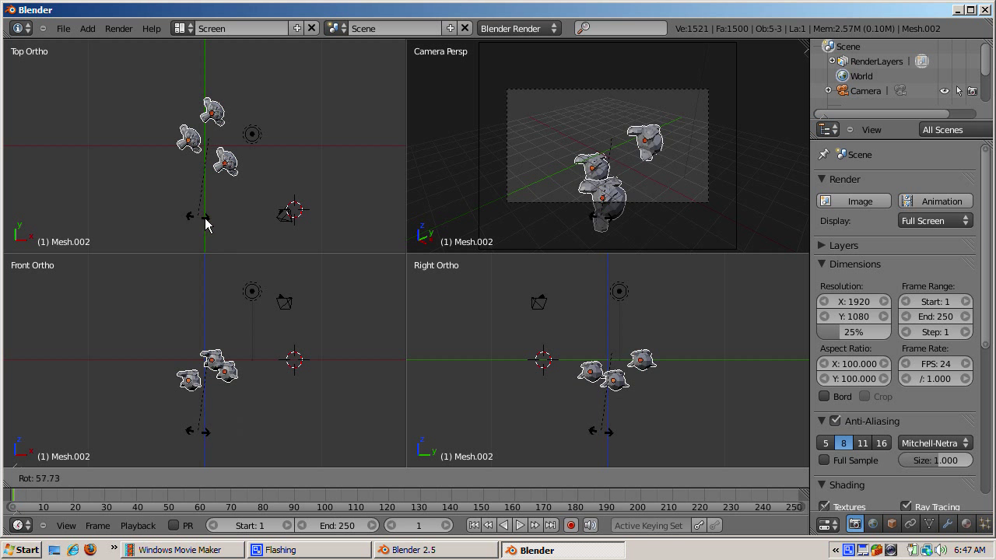
click(297, 224)
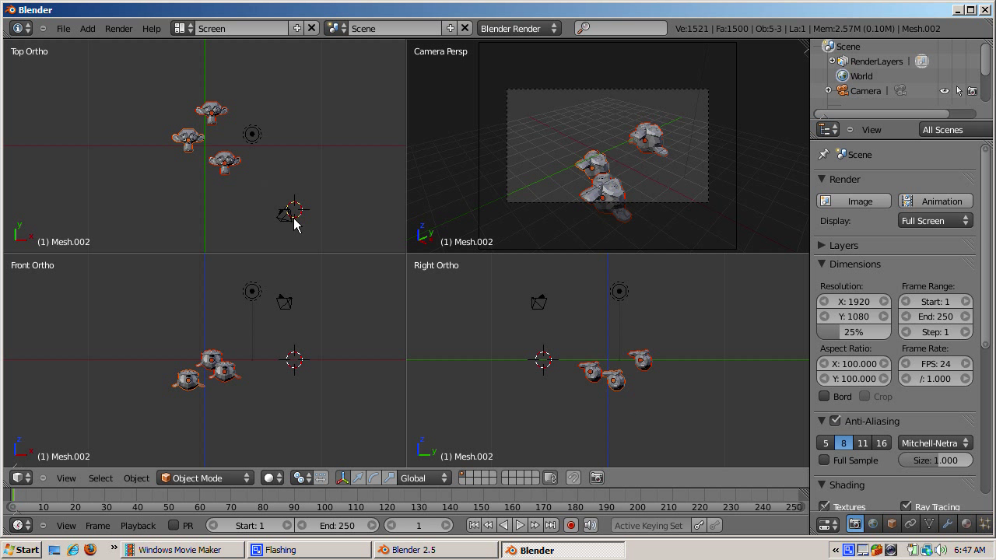
click(292, 216)
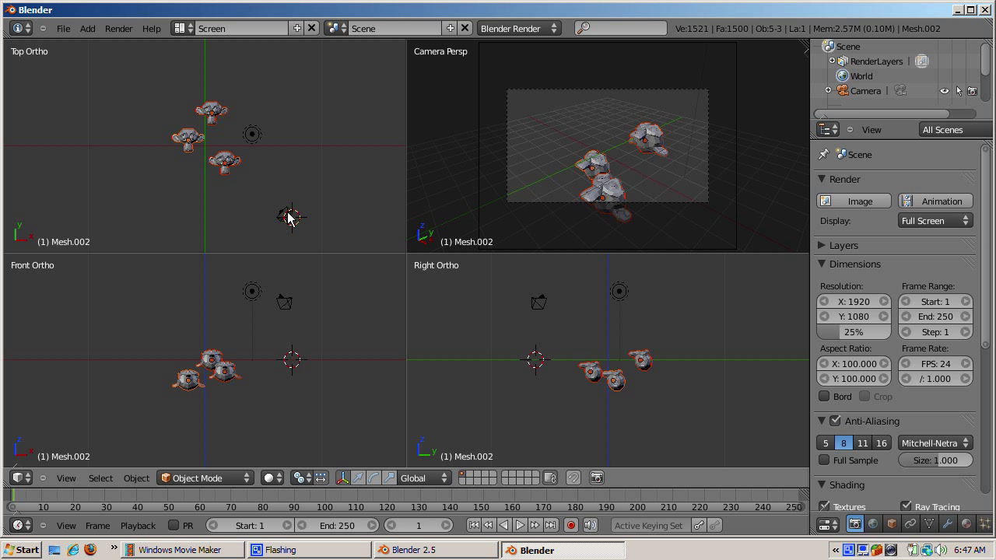
key(r)
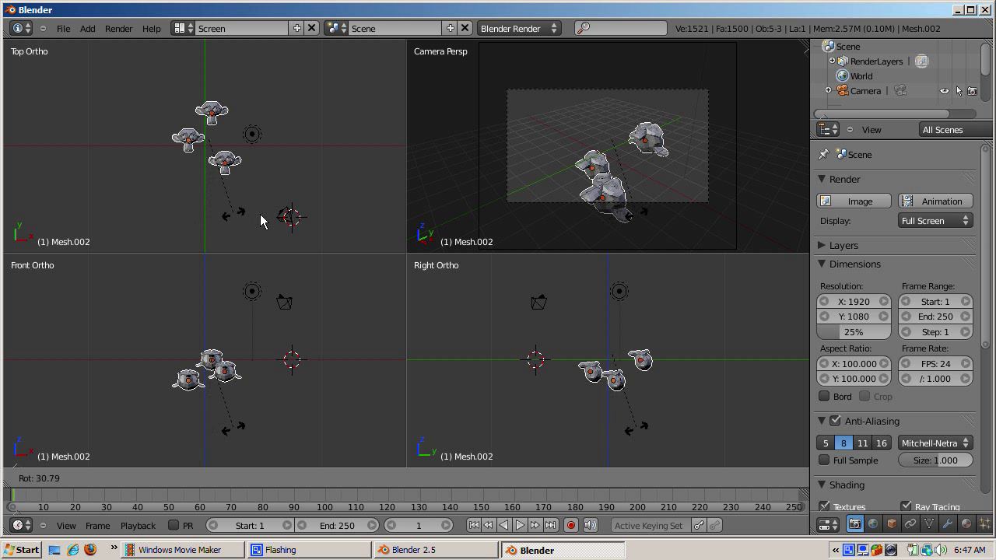
click(276, 218)
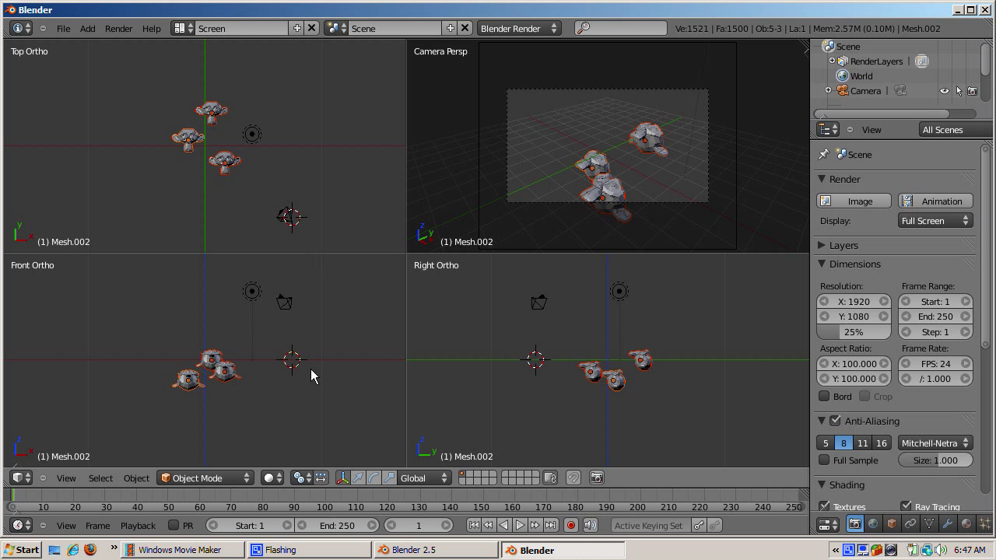
Step: Enable transforming only object centres and test a scale with the 3D cursor nudged lower
click(320, 477)
click(293, 221)
key(s)
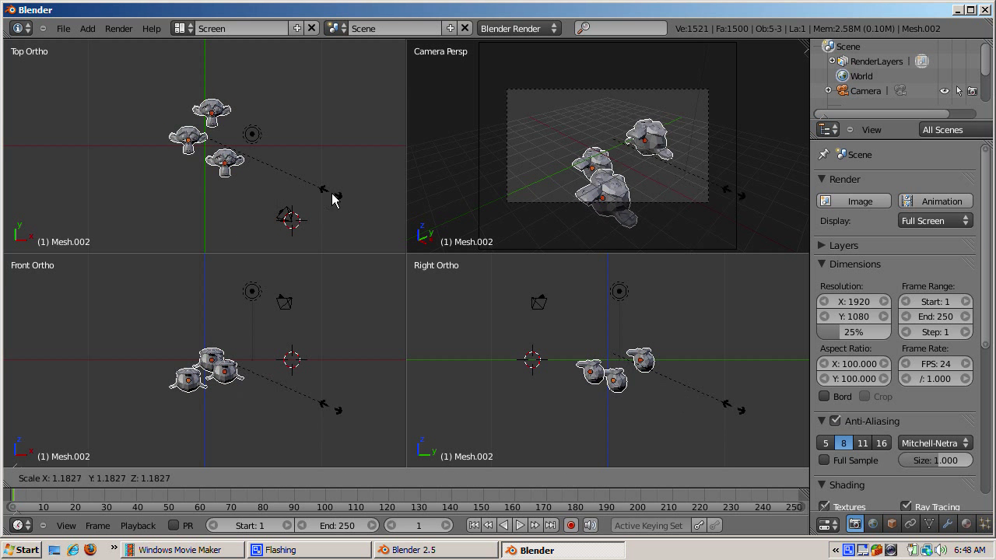
click(296, 219)
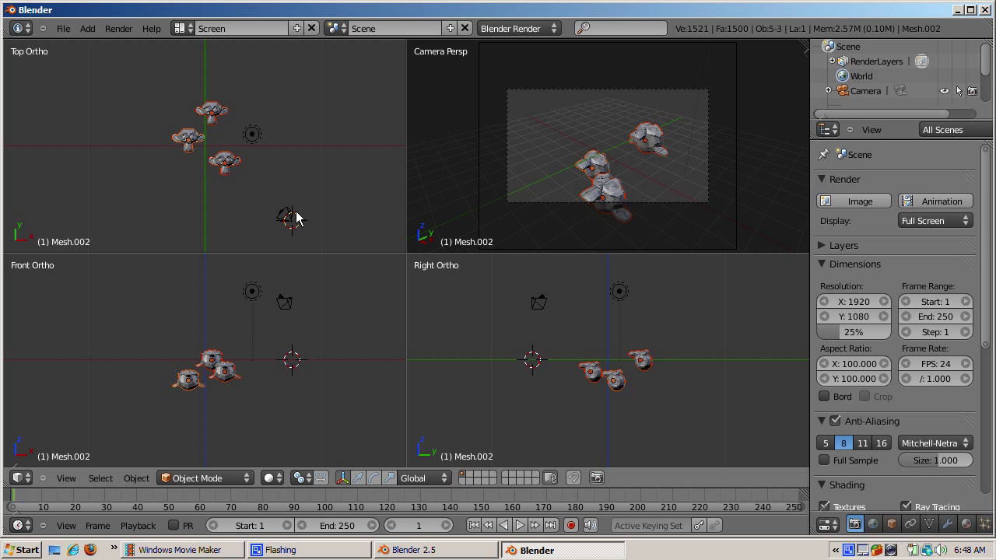
Step: Turn centres-only off, try shrinking the monkeys to 0.8209 and cancel, then switch centres-only back on
click(321, 481)
key(s)
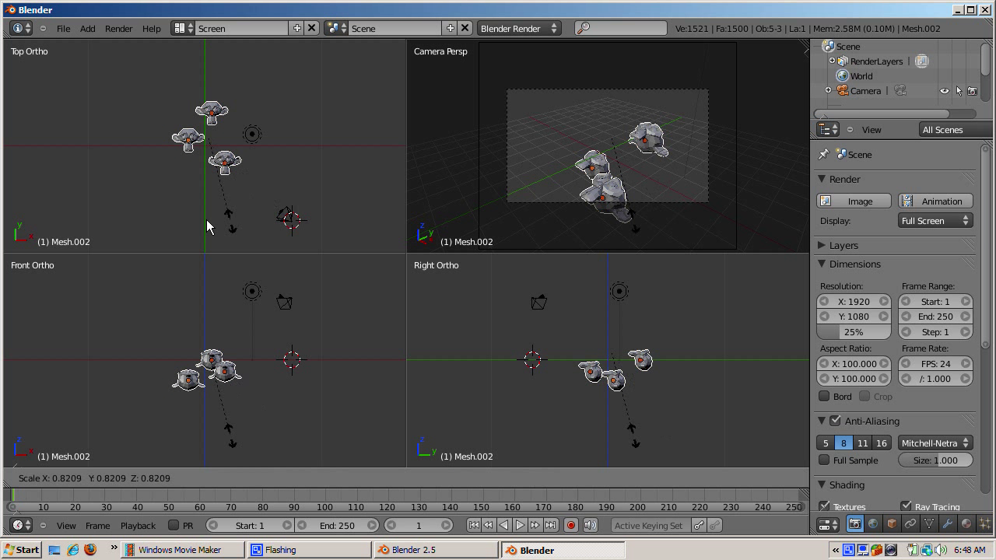
click(285, 216)
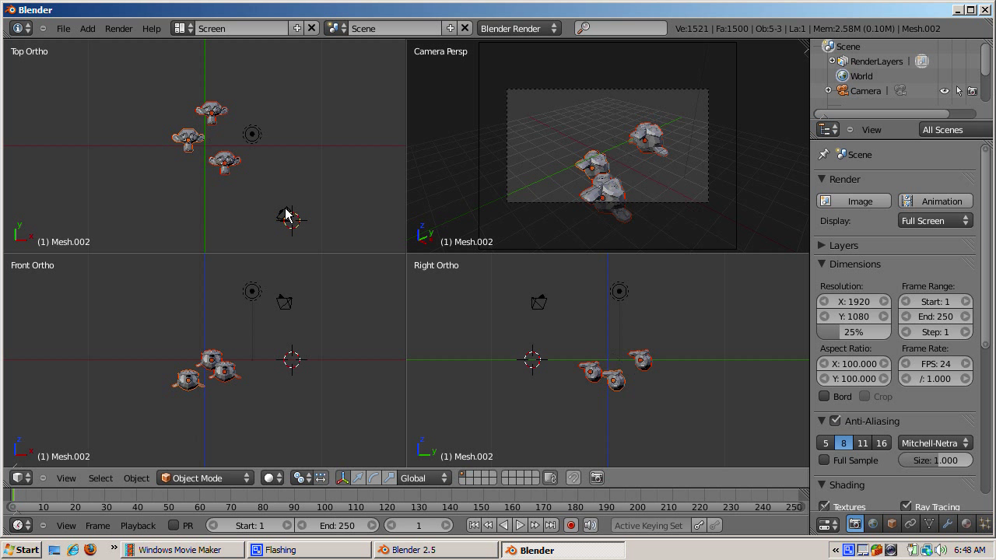
click(320, 484)
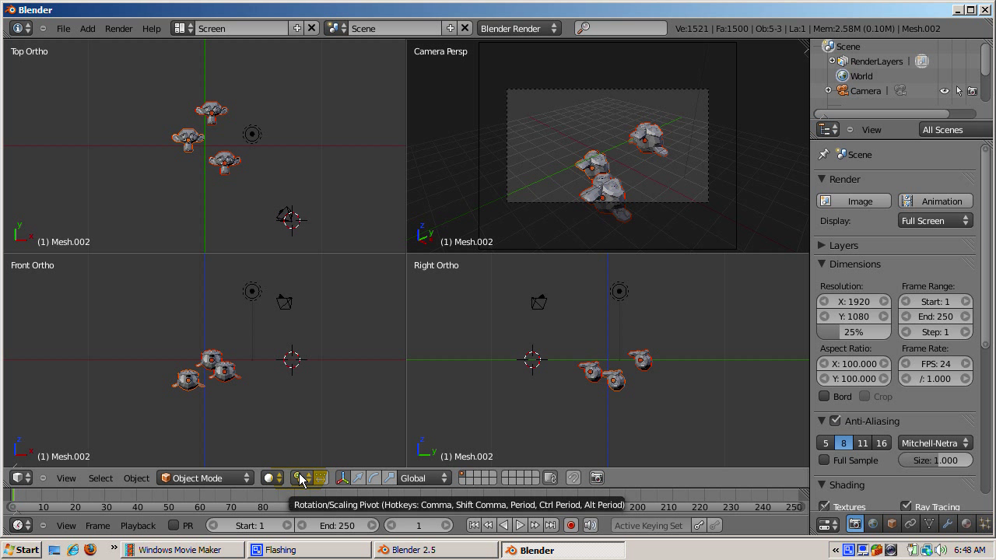
Step: Pivot on the 3D cursor placed right of the monkeys, then test a rotation and a cancelled scale
click(301, 478)
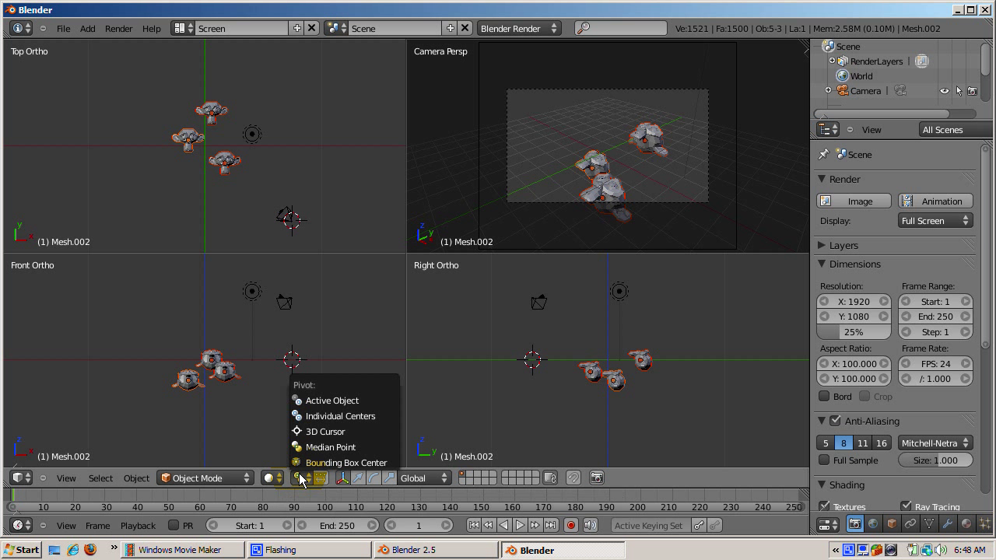
click(309, 433)
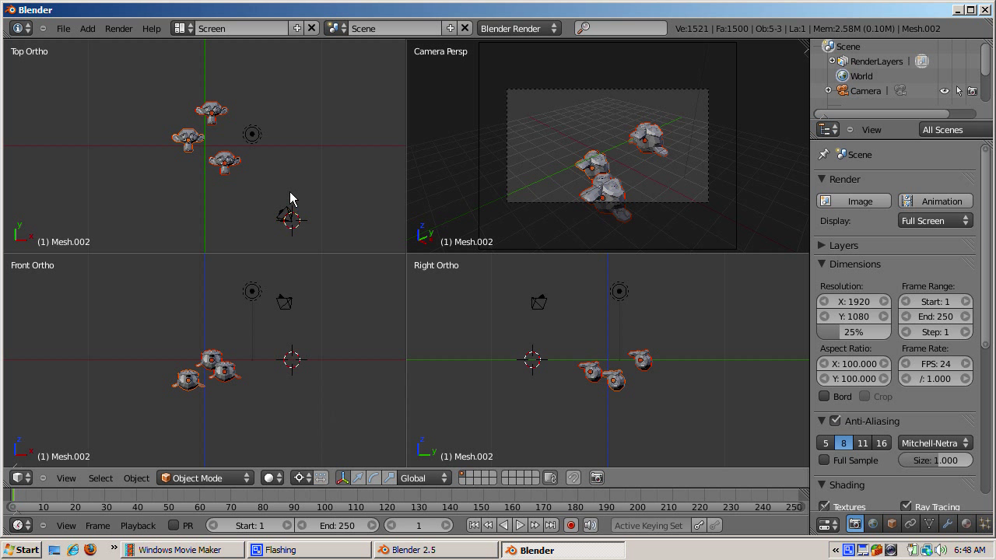
click(266, 184)
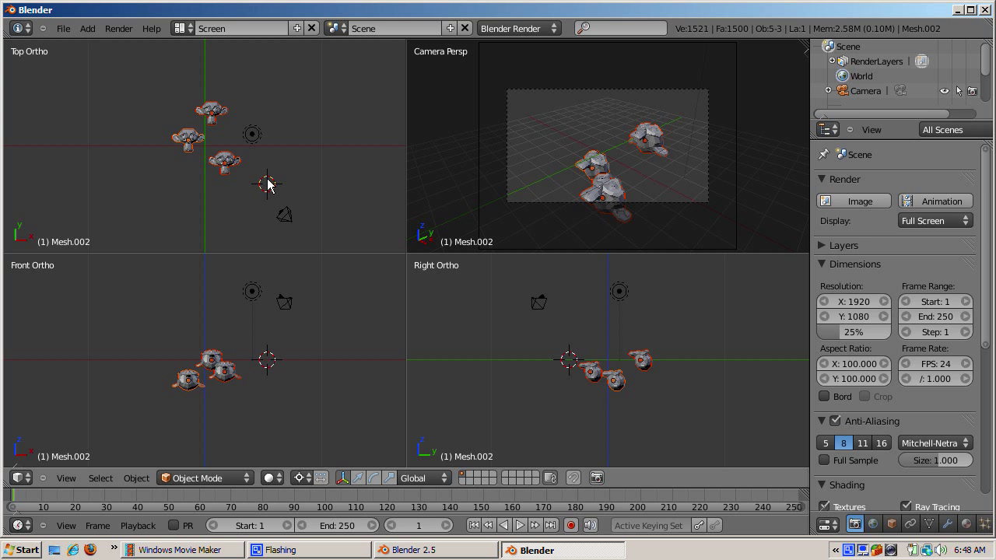
key(r)
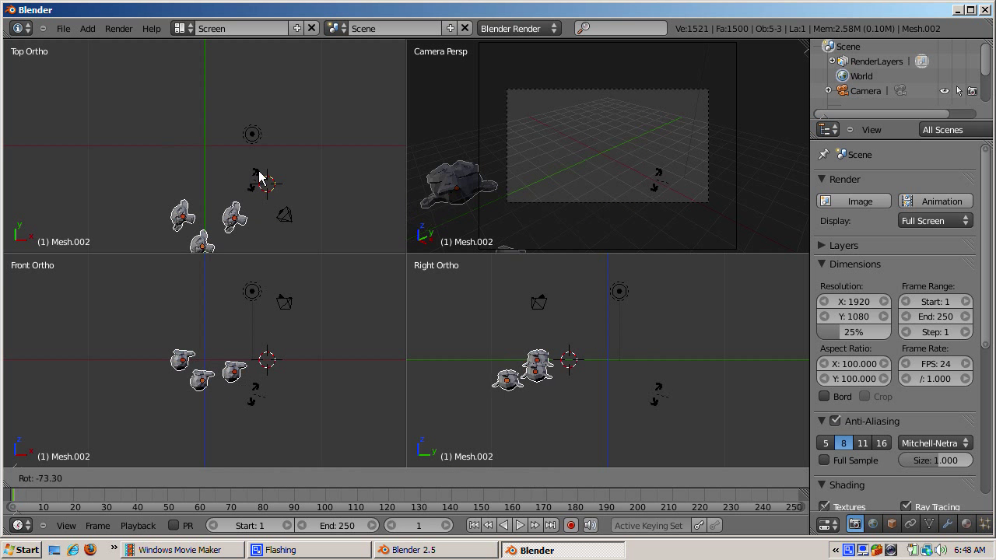
click(270, 181)
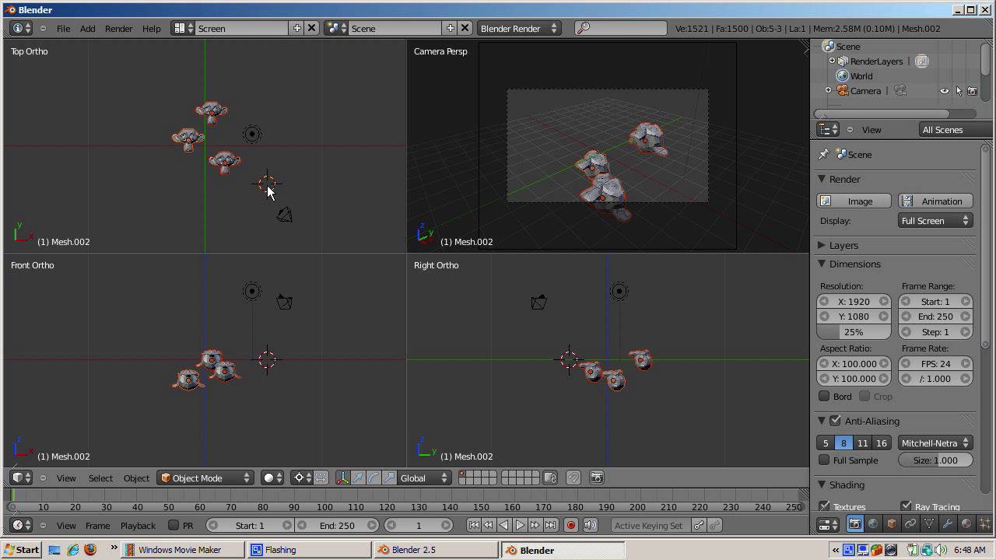
key(s)
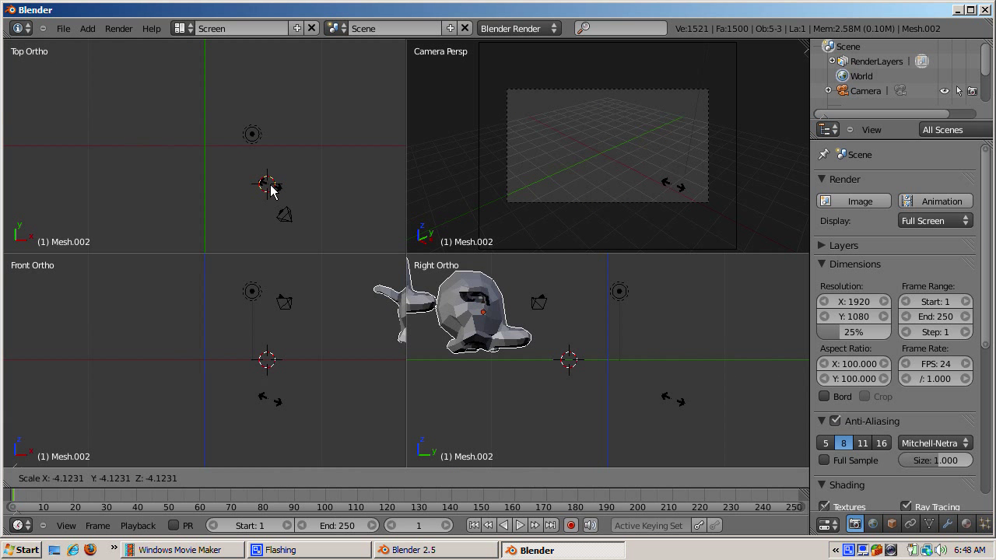
key(Escape)
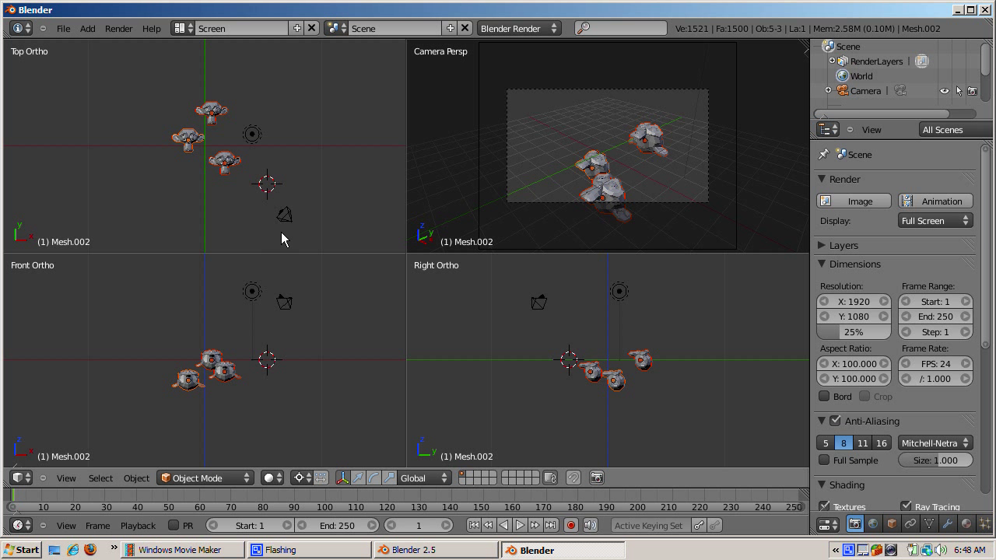
Step: Set the pivot to Median Point and move the 3D cursor back beside the camera
click(302, 477)
click(307, 446)
click(290, 220)
Step: Try a rotation and a scale around the median, cancelling both, then reopen the pivot choices
key(r)
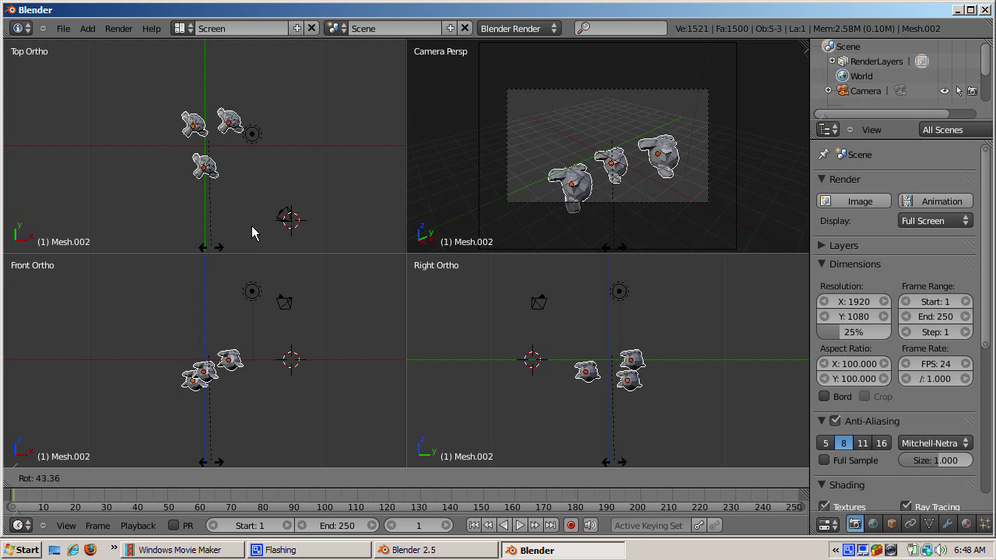
key(Escape)
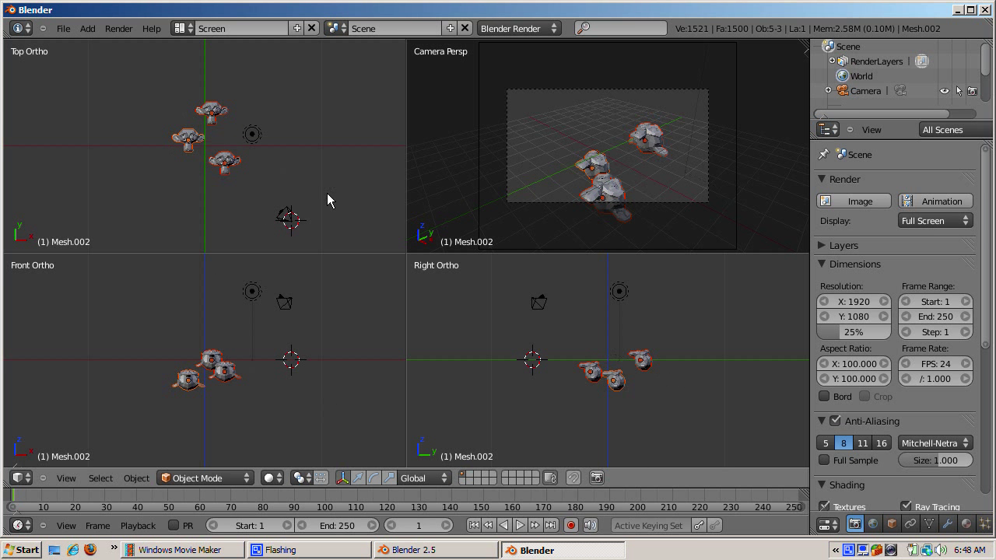
key(s)
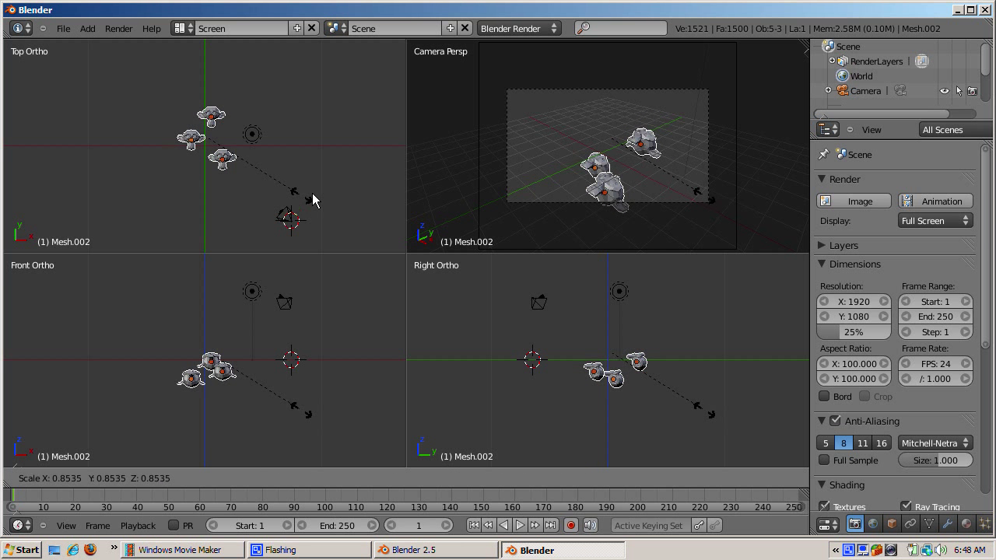
key(Escape)
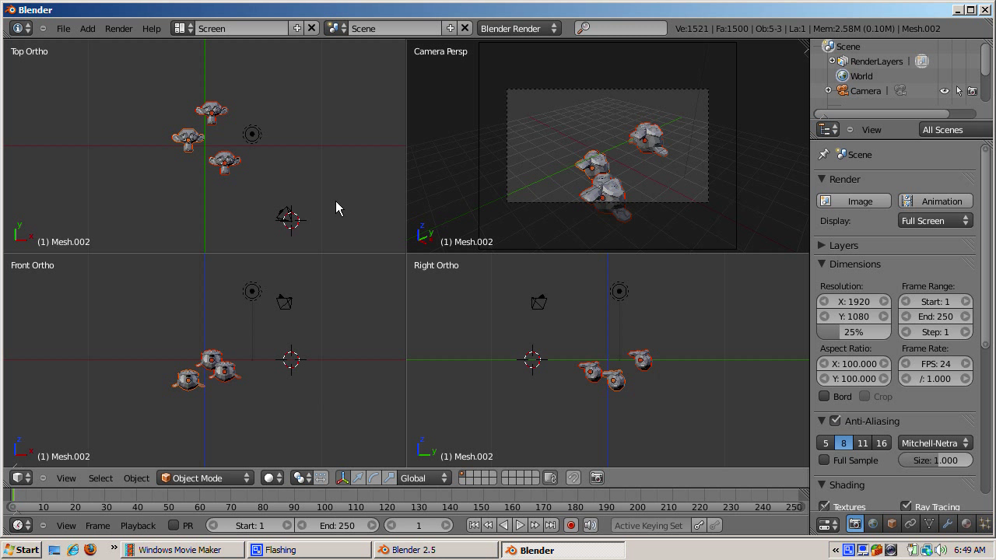
click(300, 477)
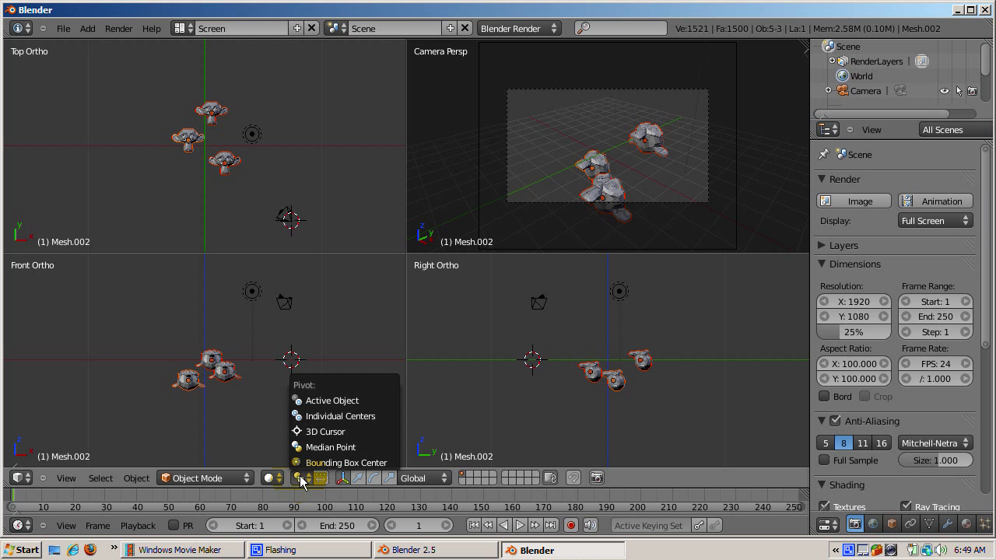